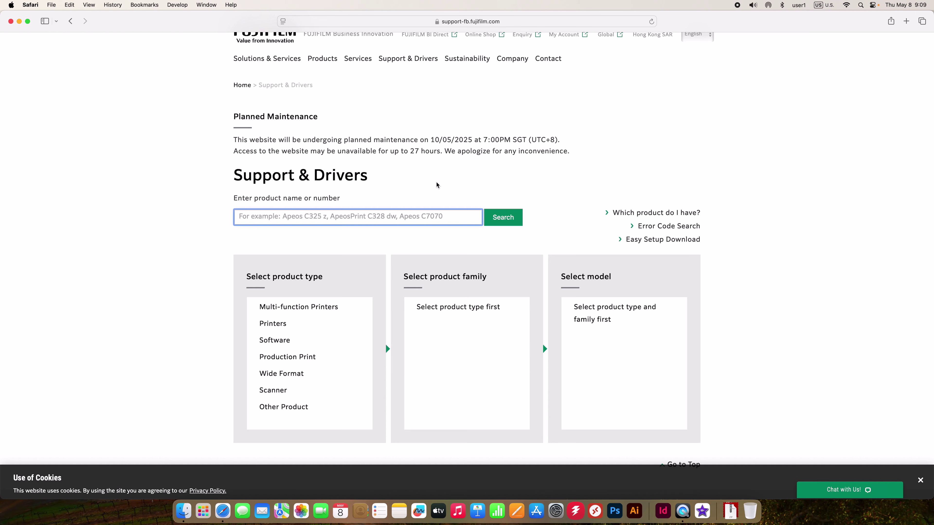
# Search 6571, pick the Apeos C6571 and set the operating system to Mac OS 15.0
pyautogui.write('6571')
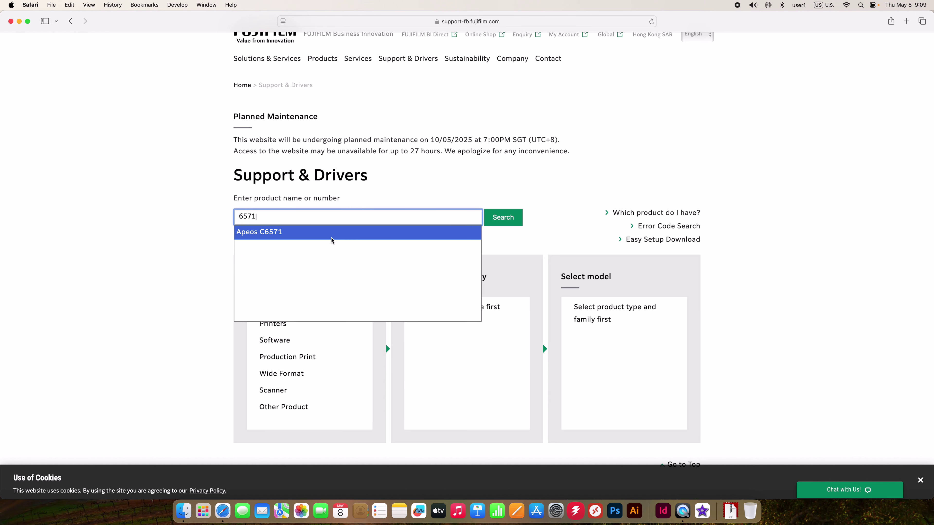
pyautogui.click(387, 237)
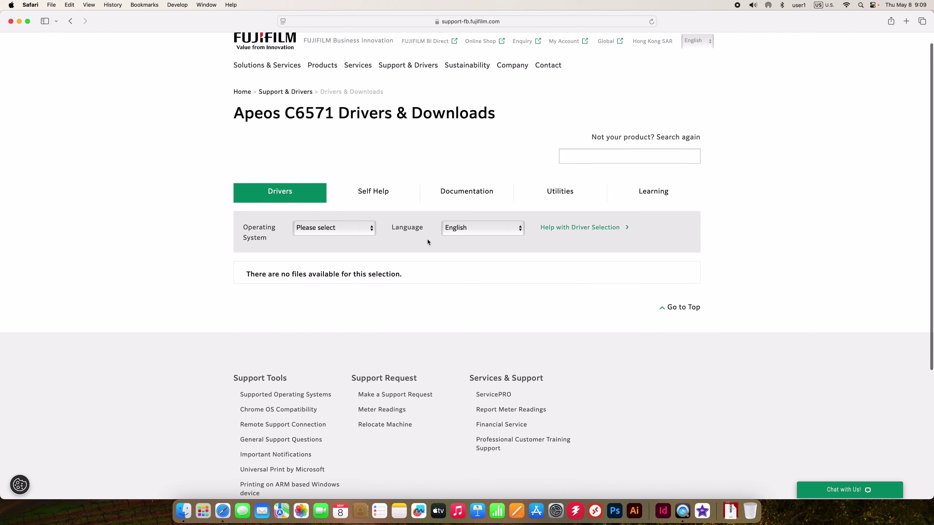
pyautogui.click(370, 232)
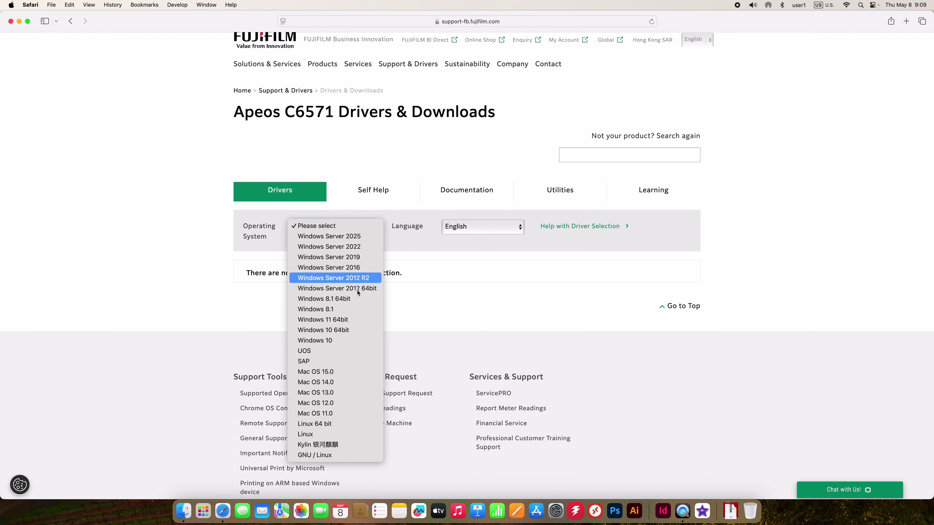
pyautogui.click(348, 371)
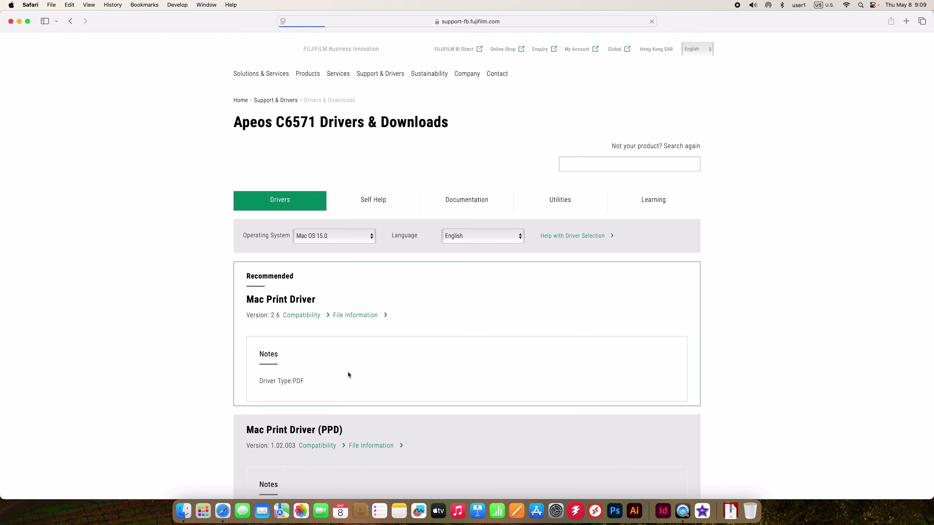
# Download the Mac Print Driver (PPD) 1.02.003 from the Other Drivers list
pyautogui.scroll(-1, 447, 448)
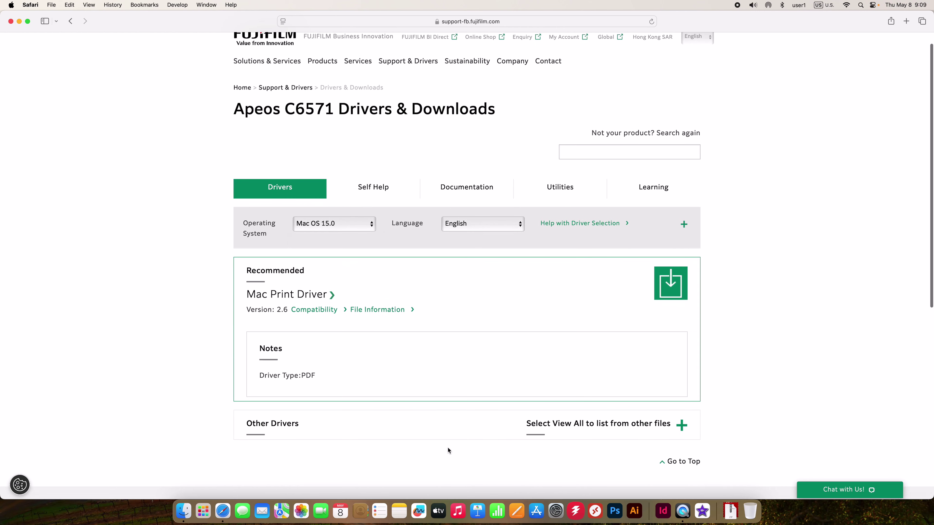
pyautogui.scroll(-2, 588, 461)
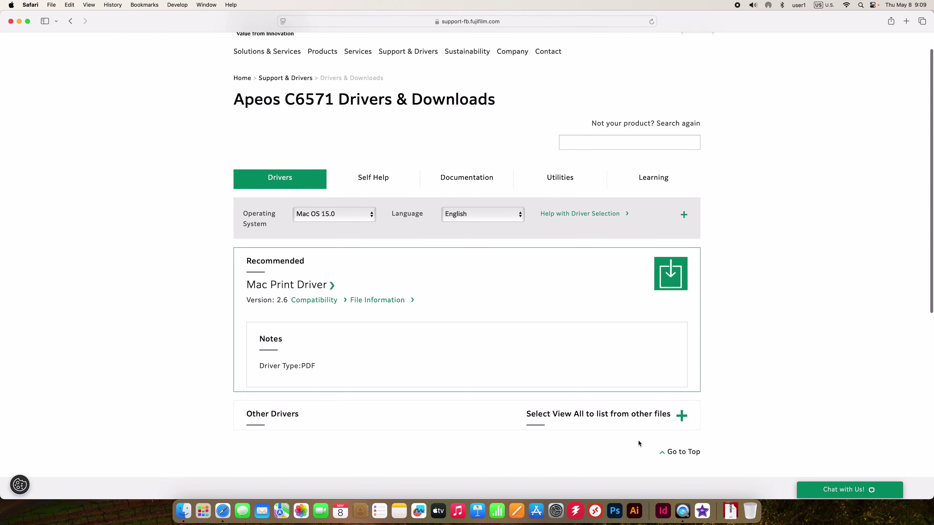
pyautogui.click(681, 416)
pyautogui.scroll(-5, 736, 426)
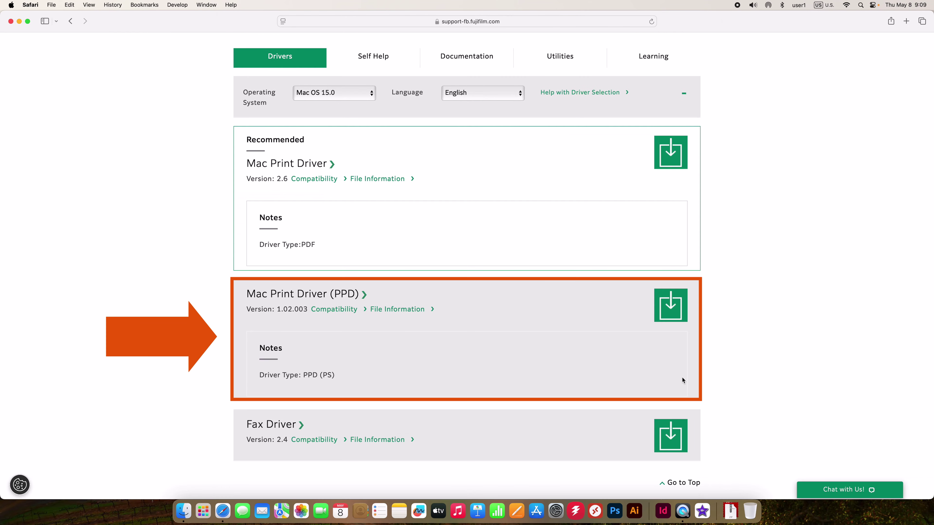
pyautogui.click(668, 316)
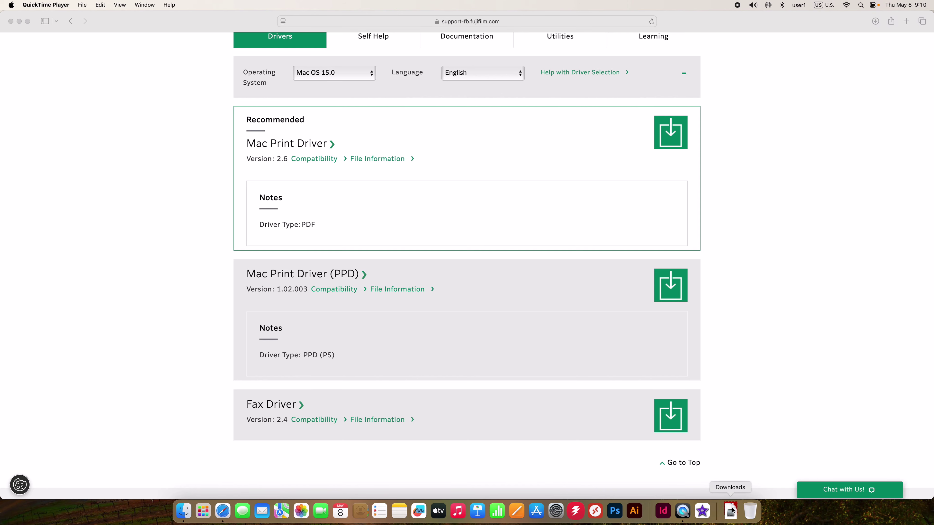
# Open the downloaded driver disk image and launch the FUJIFILM PS Plug-in Installer.pkg
pyautogui.click(731, 511)
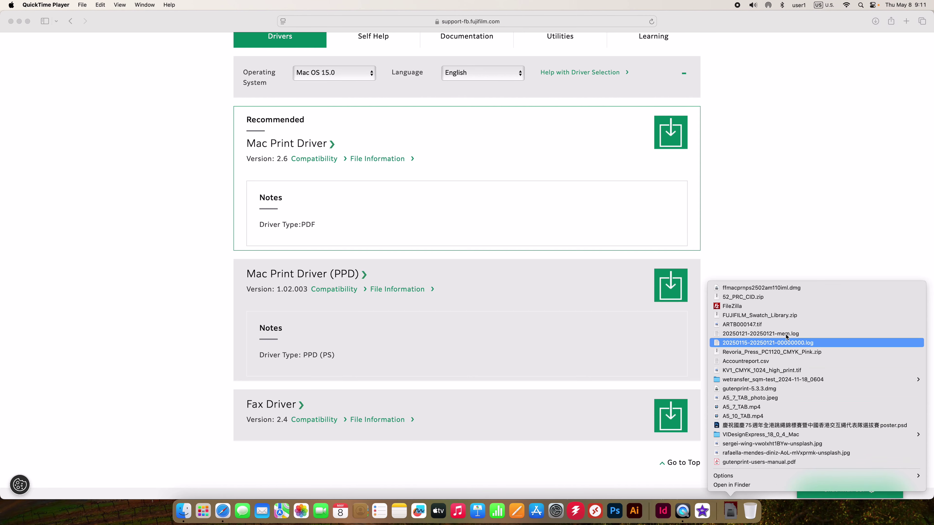
pyautogui.click(779, 288)
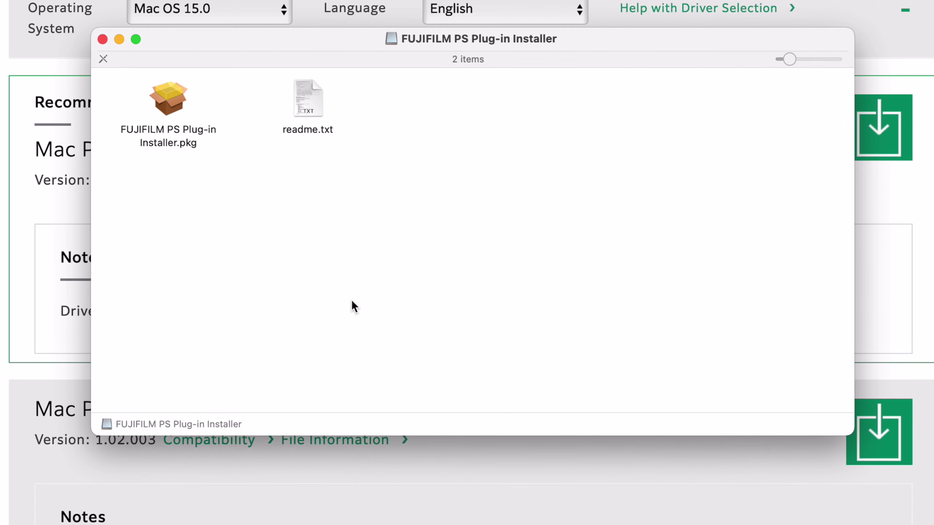
pyautogui.click(179, 126)
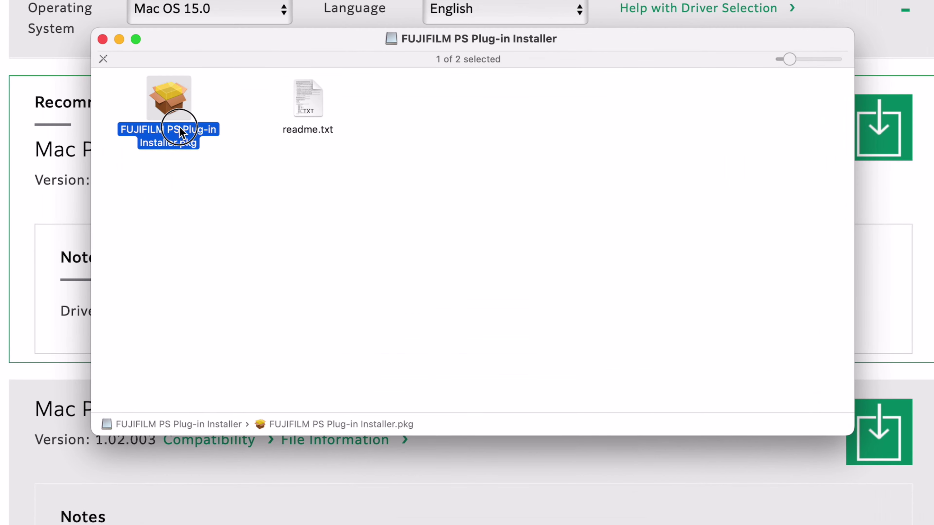
pyautogui.doubleClick(179, 126)
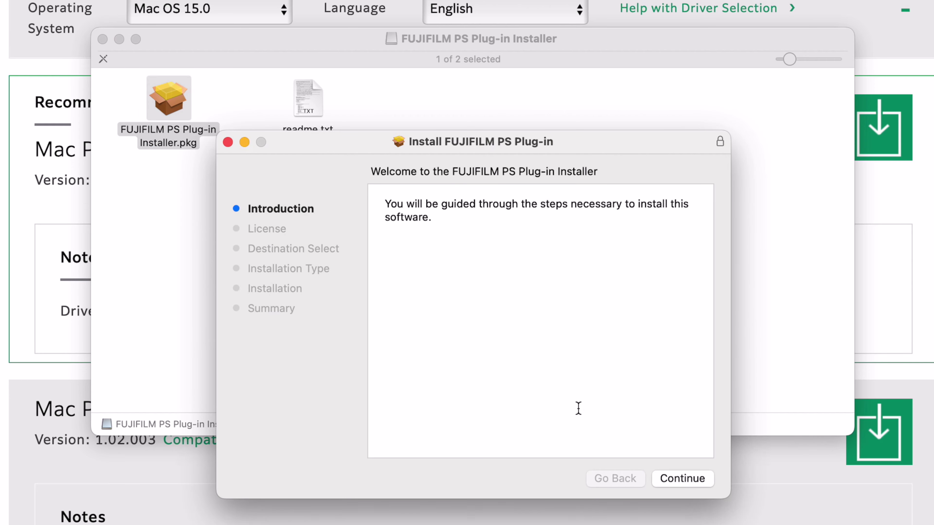
# Agree to the license and start a standard install for all users on Macintosh HD
pyautogui.click(679, 479)
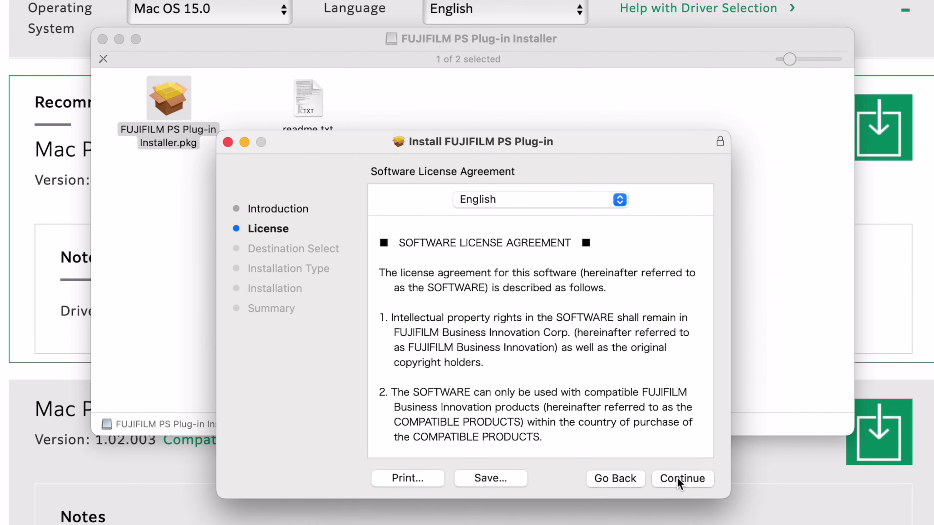
pyautogui.click(677, 478)
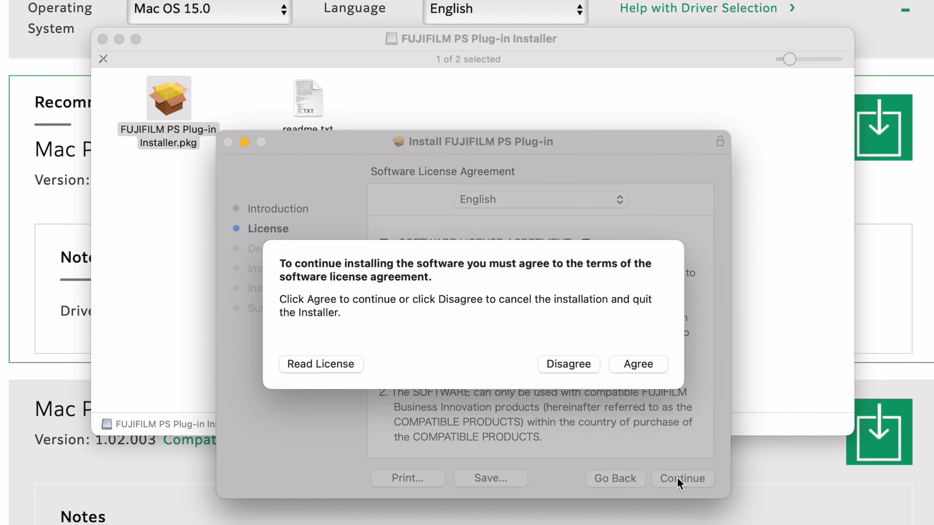
pyautogui.click(652, 368)
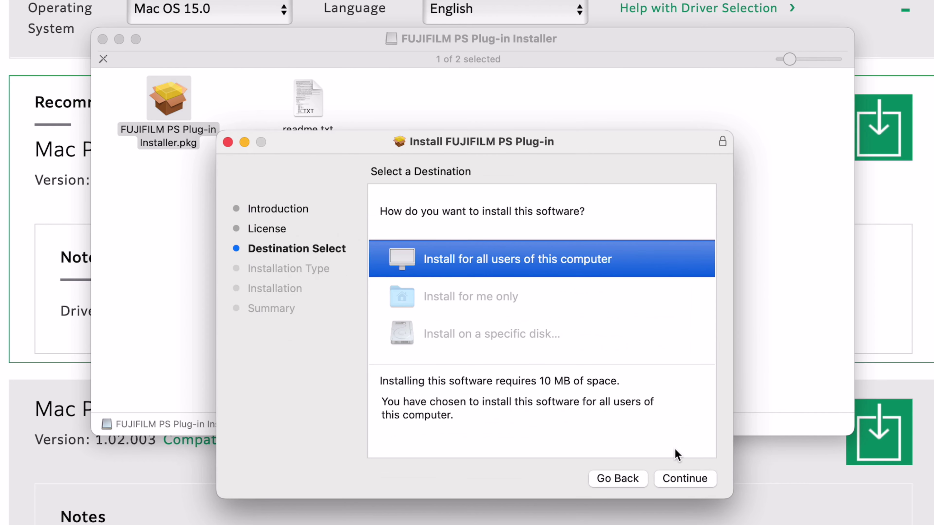
pyautogui.click(674, 480)
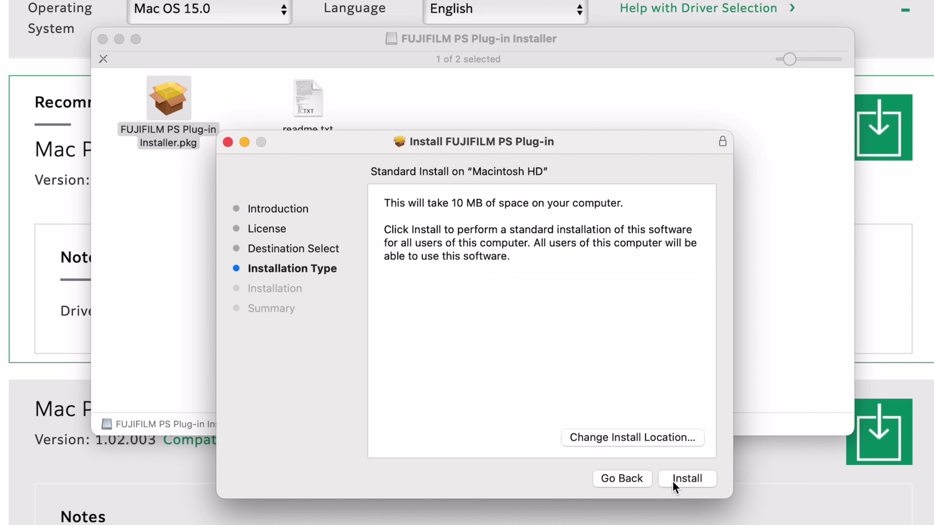
pyautogui.click(674, 483)
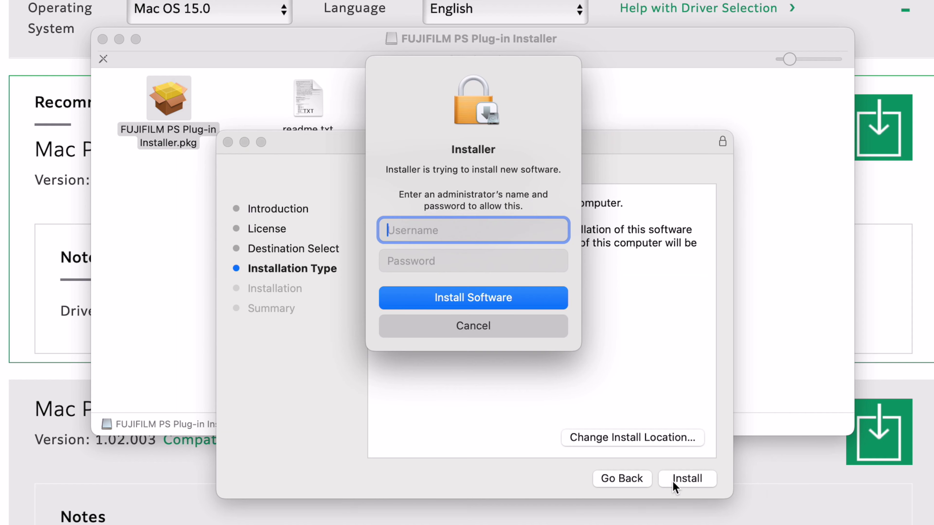
# Approve the PS Plug-in install with administrator credentials, then close the installer and move it to the Trash
pyautogui.write('Admin')
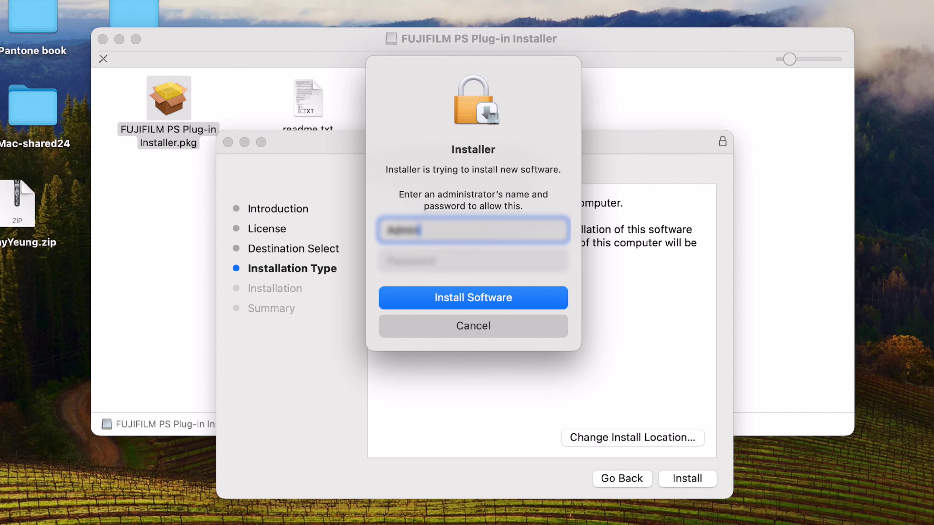
pyautogui.press('Tab')
pyautogui.write('•••••')
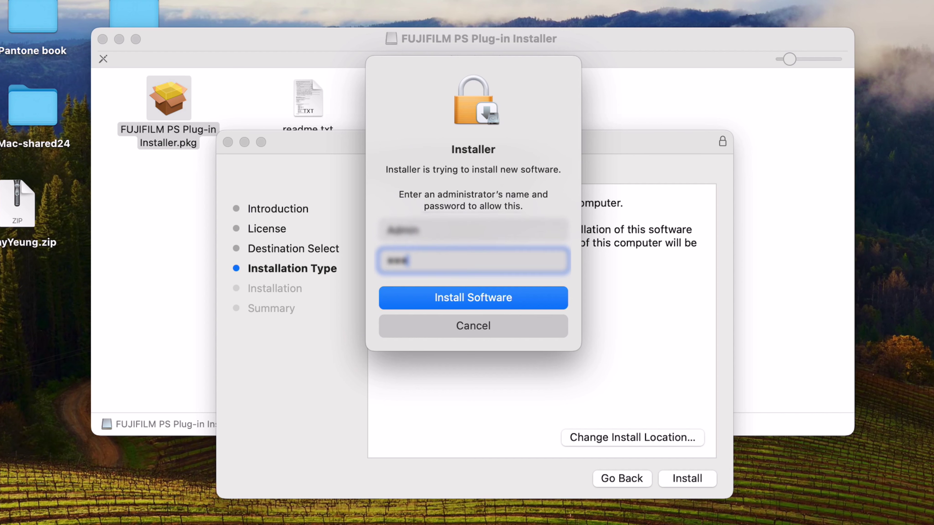
pyautogui.write('••••••')
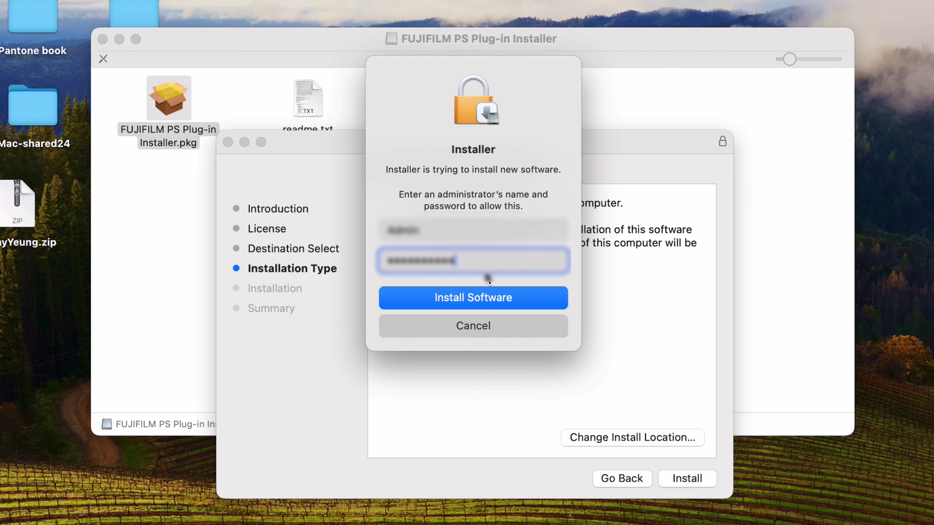
pyautogui.click(485, 297)
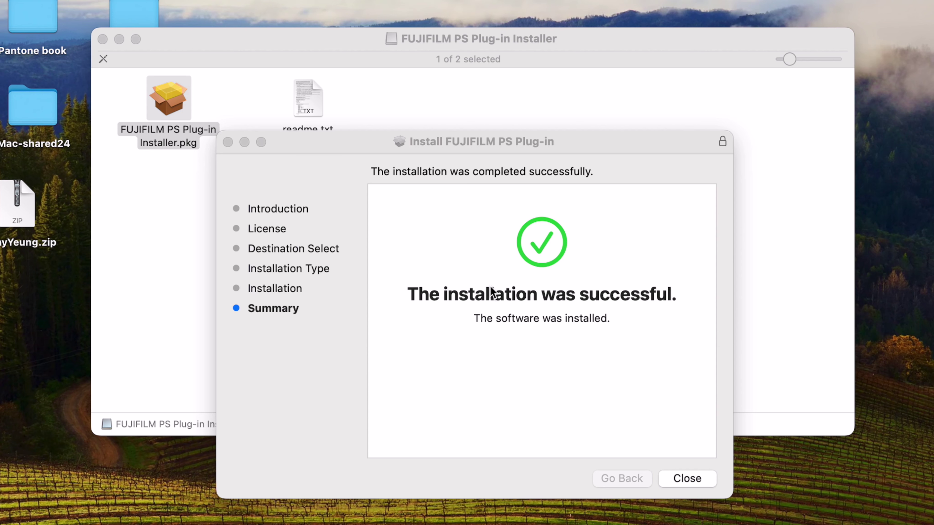
pyautogui.click(707, 478)
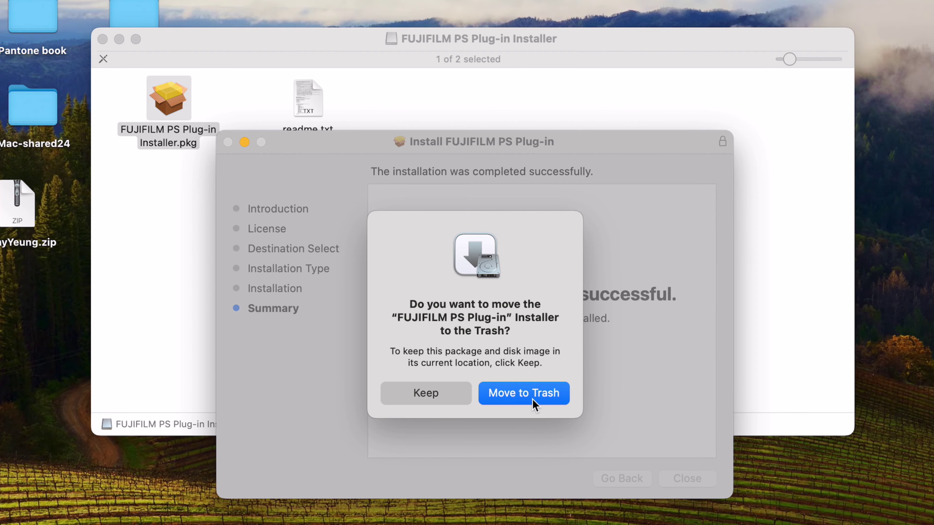
pyautogui.click(534, 401)
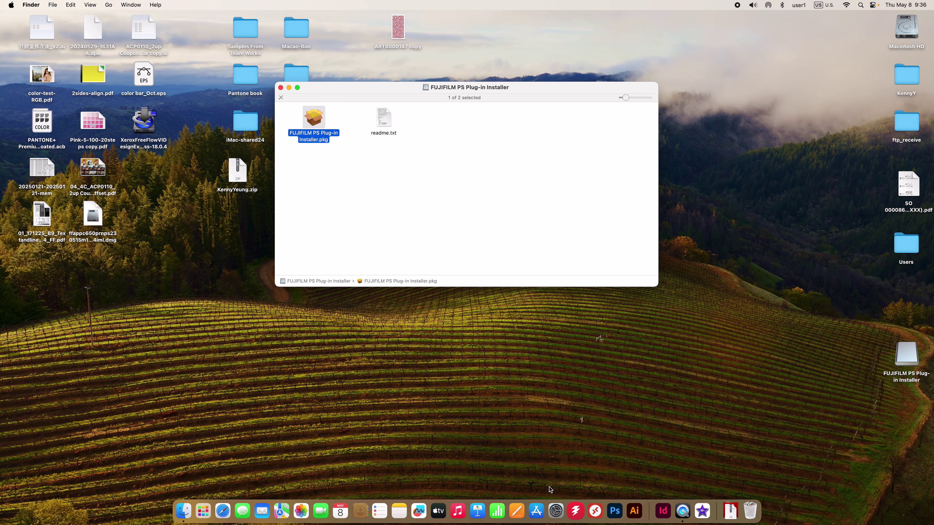
# Open Add Printer, Scanner, or Fax in Printers & Scanners, unlocking it with administrator credentials
pyautogui.click(556, 511)
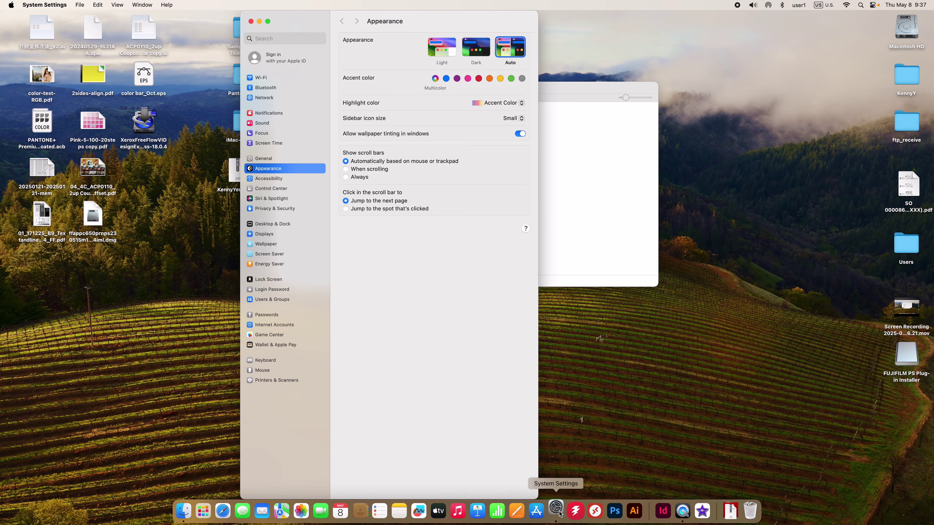
pyautogui.click(285, 381)
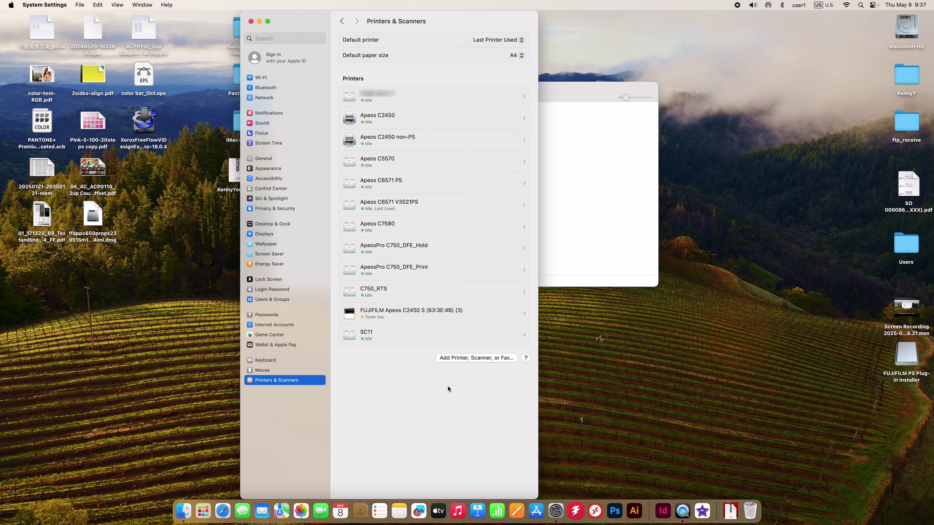
pyautogui.click(473, 359)
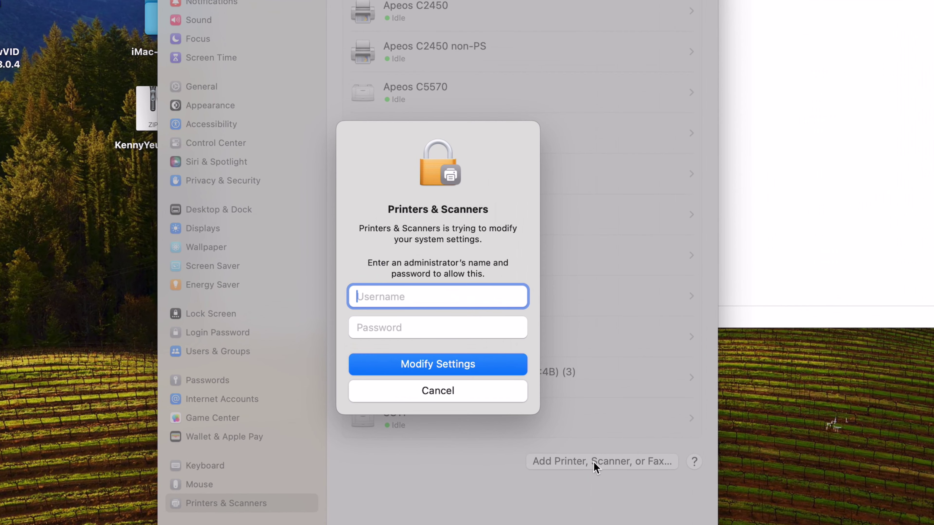
pyautogui.write('Ad')
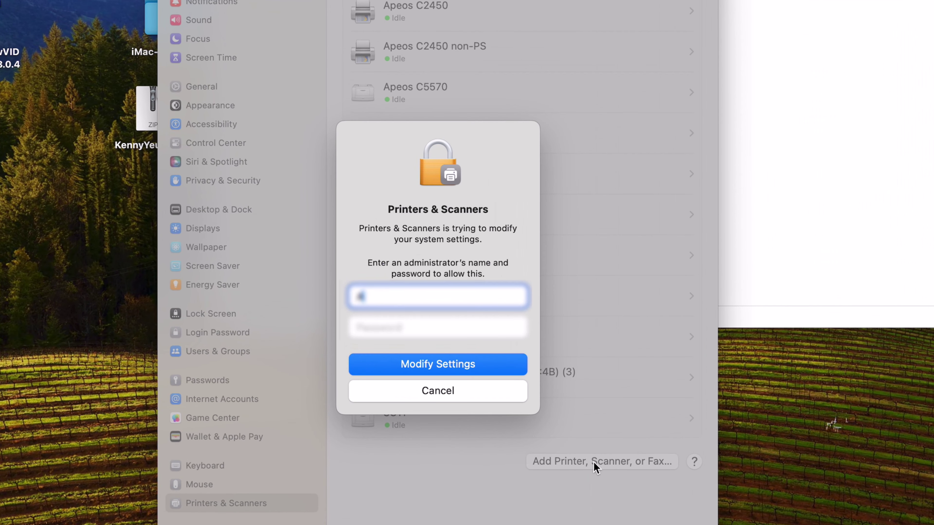
pyautogui.write('min')
pyautogui.press('Tab')
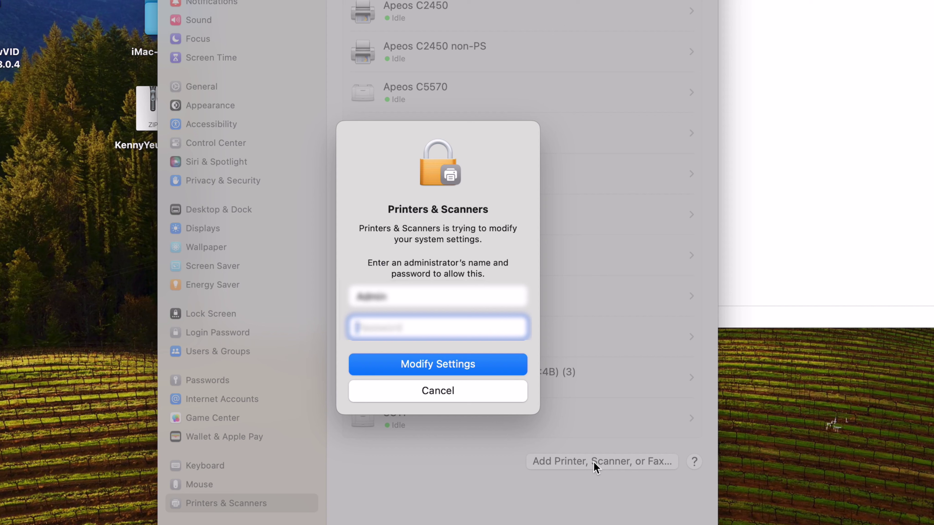
pyautogui.write('•••••••••••')
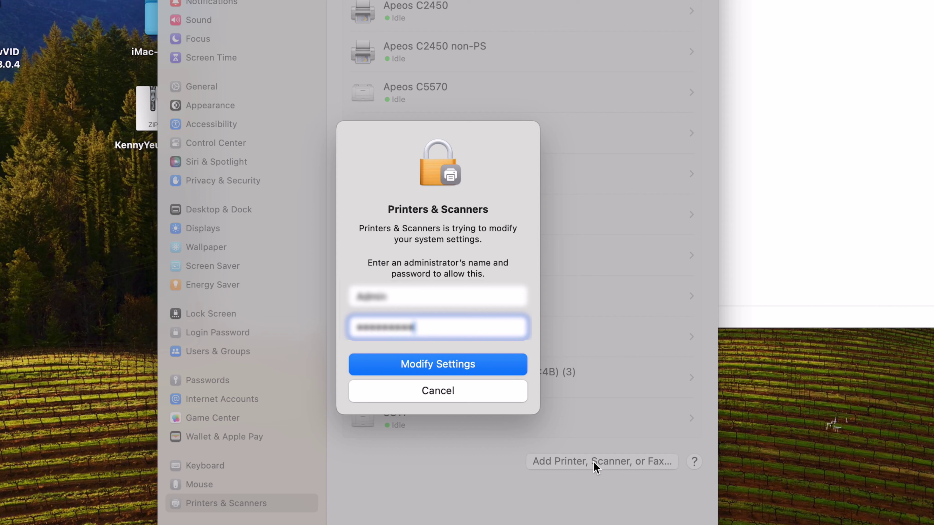
pyautogui.write('•')
pyautogui.click(442, 361)
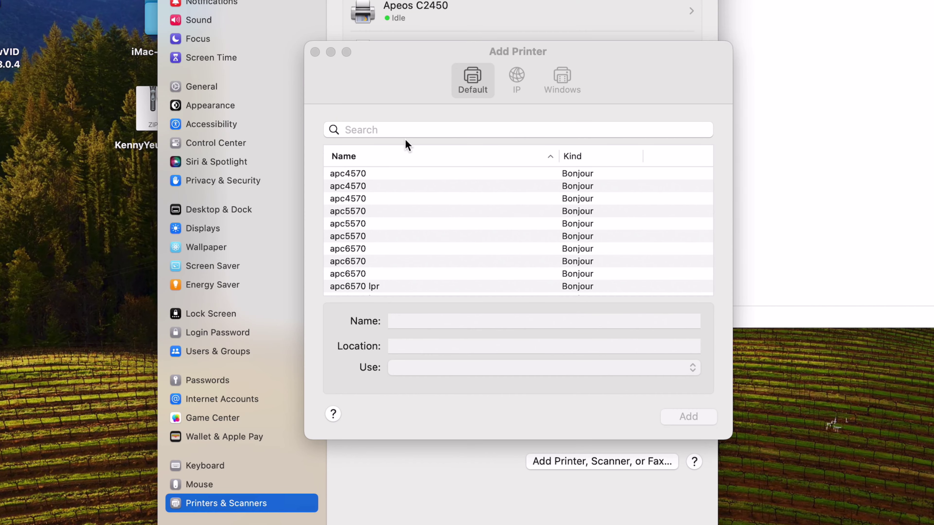
# Add an IP printer at 10.86.28.51 using Line Printer Daemon - LPD and queue lp
pyautogui.click(517, 82)
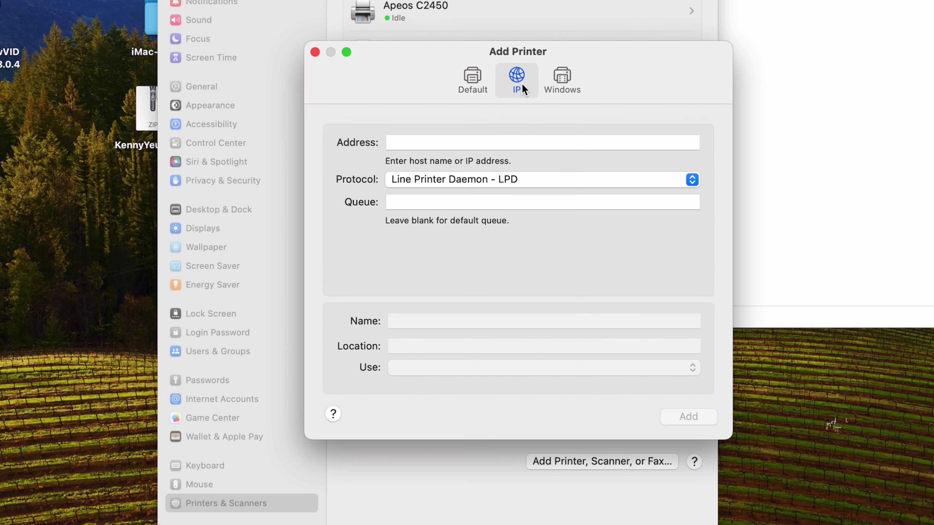
pyautogui.click(519, 140)
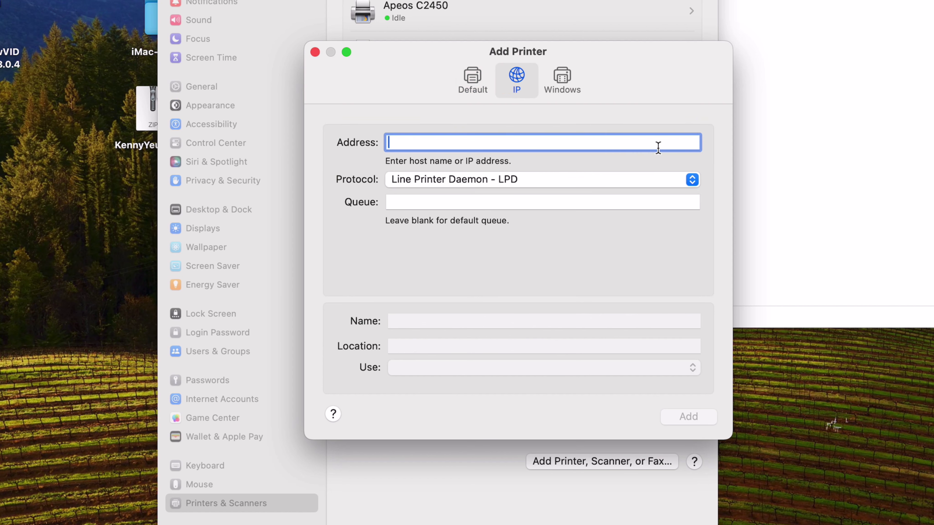
pyautogui.write('10.')
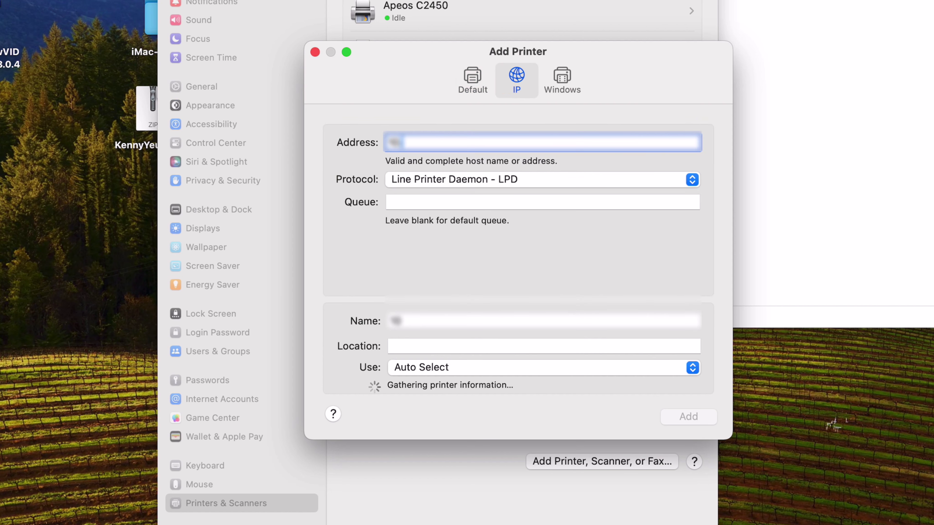
pyautogui.write('86.')
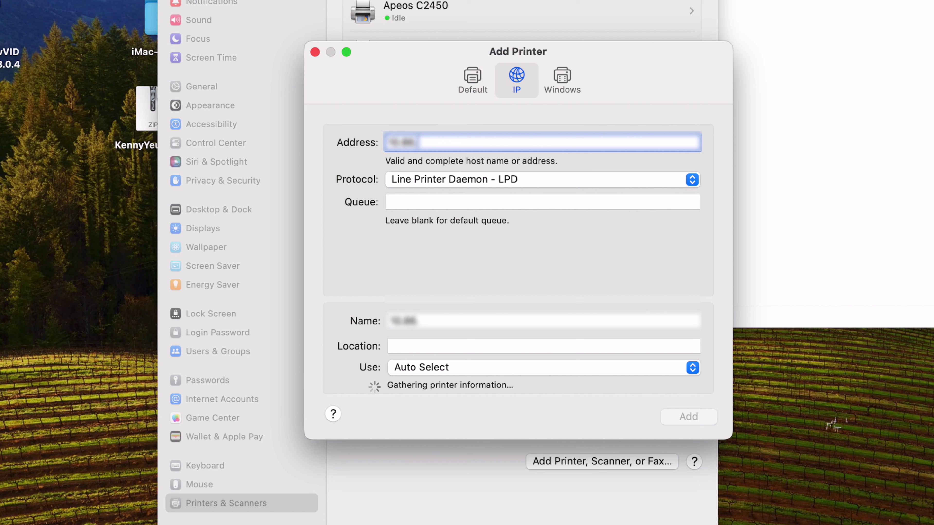
pyautogui.write('28.51')
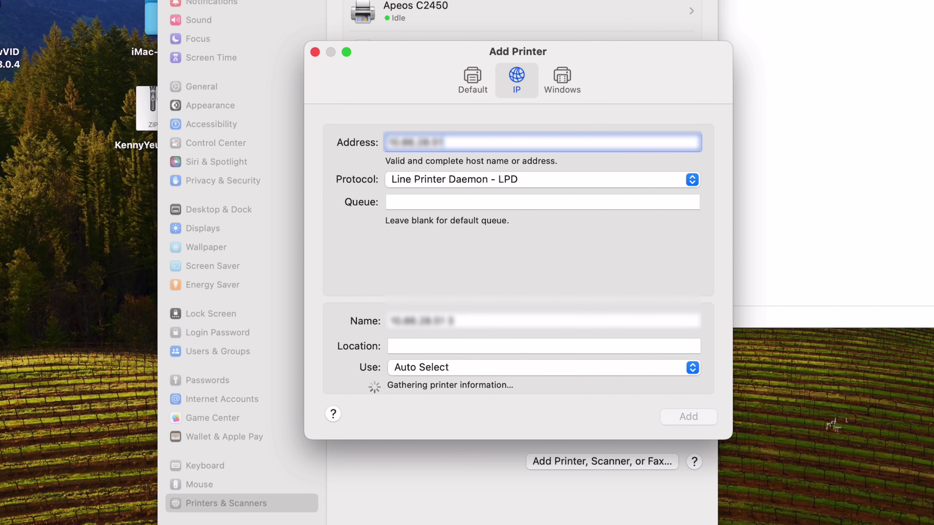
pyautogui.click(629, 181)
pyautogui.click(631, 184)
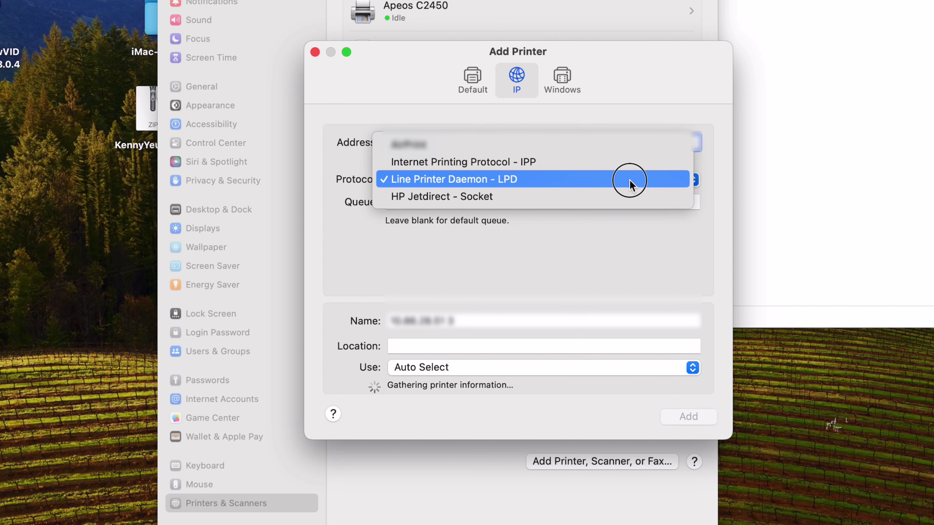
pyautogui.click(593, 204)
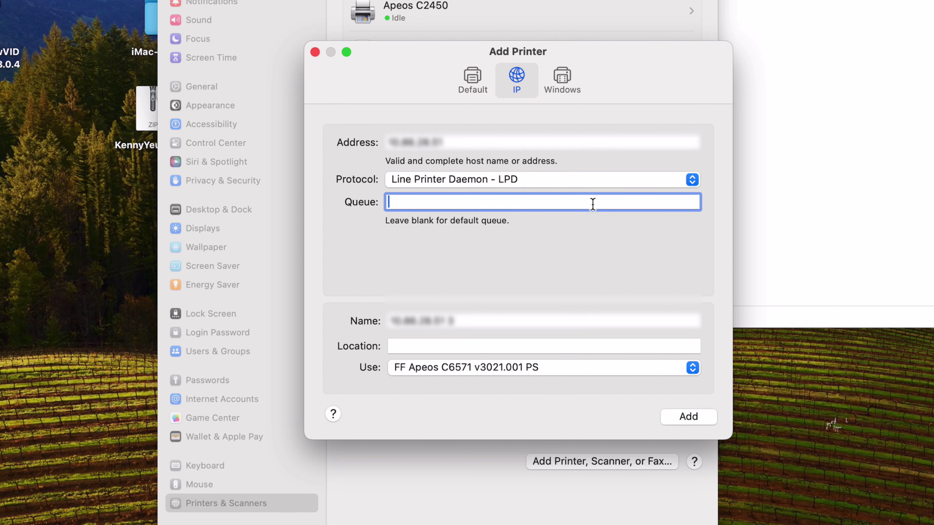
pyautogui.write('lp')
pyautogui.click(677, 417)
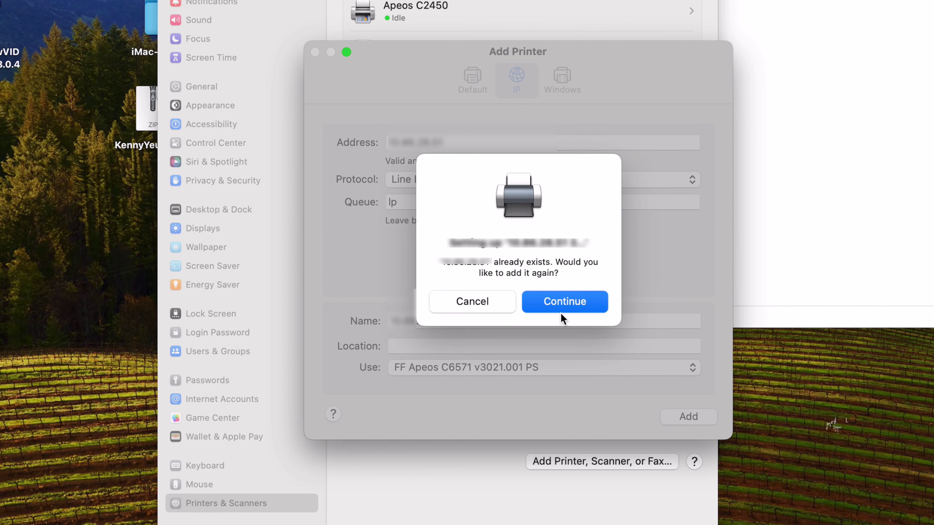
# Re-add the existing Apeos C6571 printer with Output Options Not Installed and memory 3072MB
pyautogui.click(562, 311)
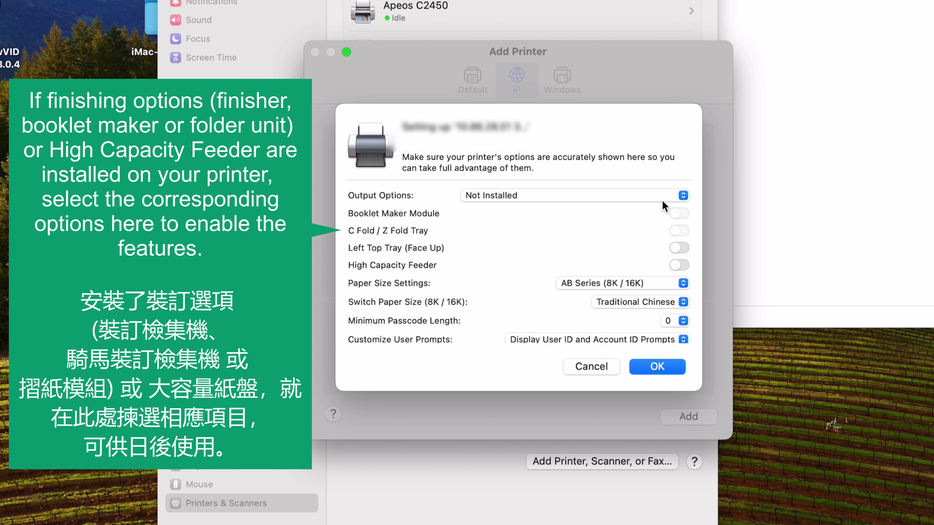
pyautogui.click(662, 199)
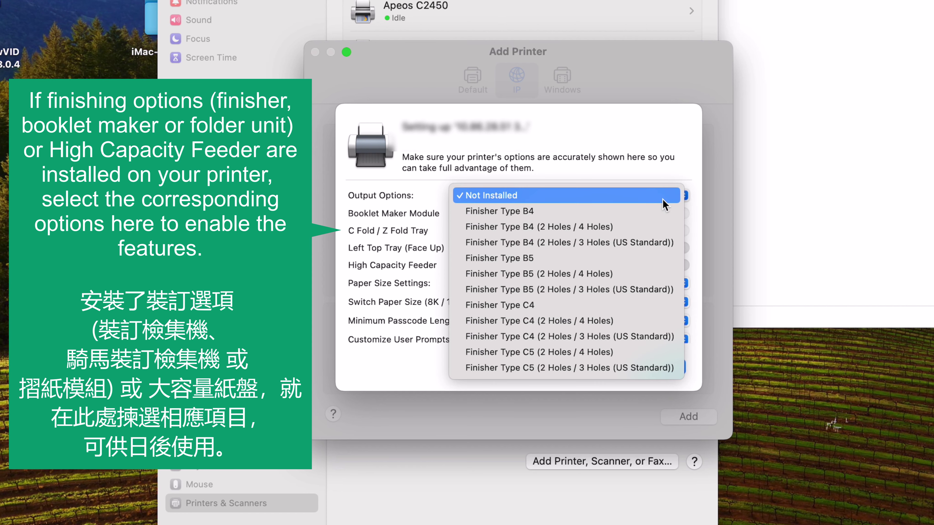
pyautogui.click(663, 200)
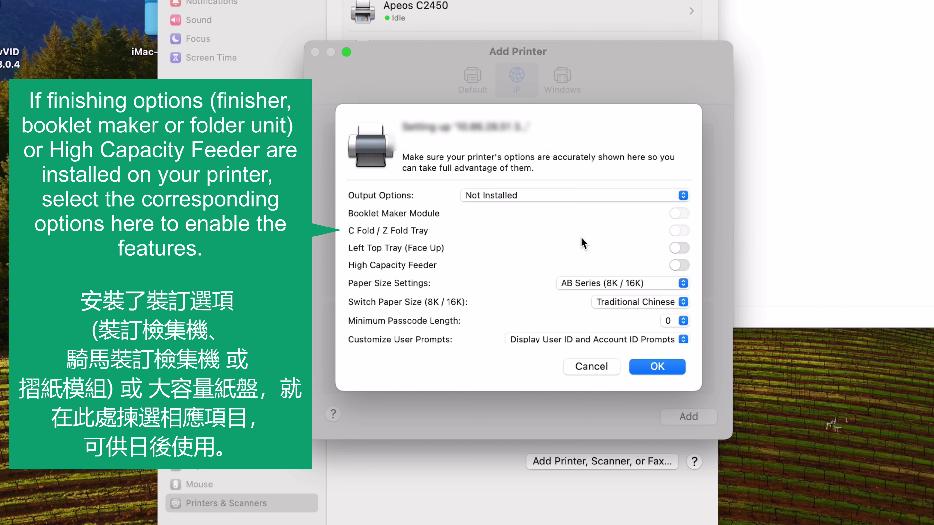
pyautogui.scroll(-2, 581, 238)
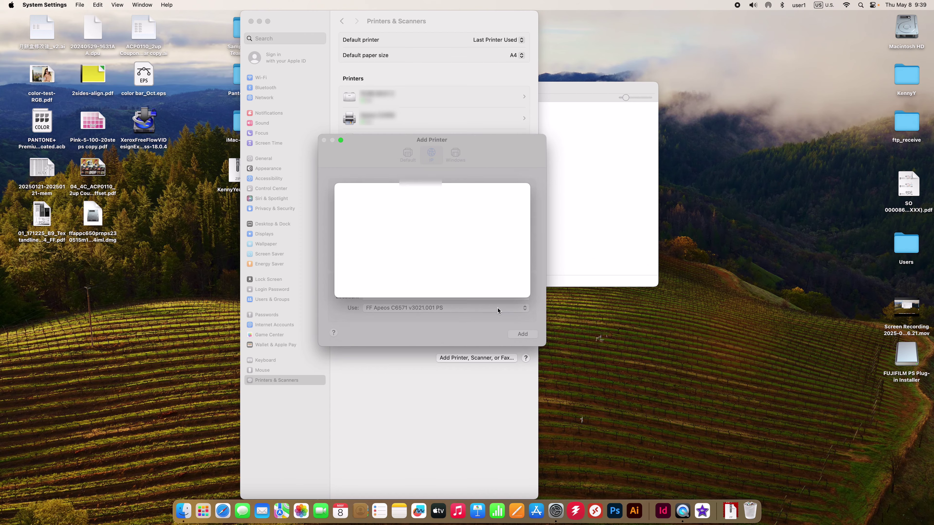
pyautogui.click(649, 367)
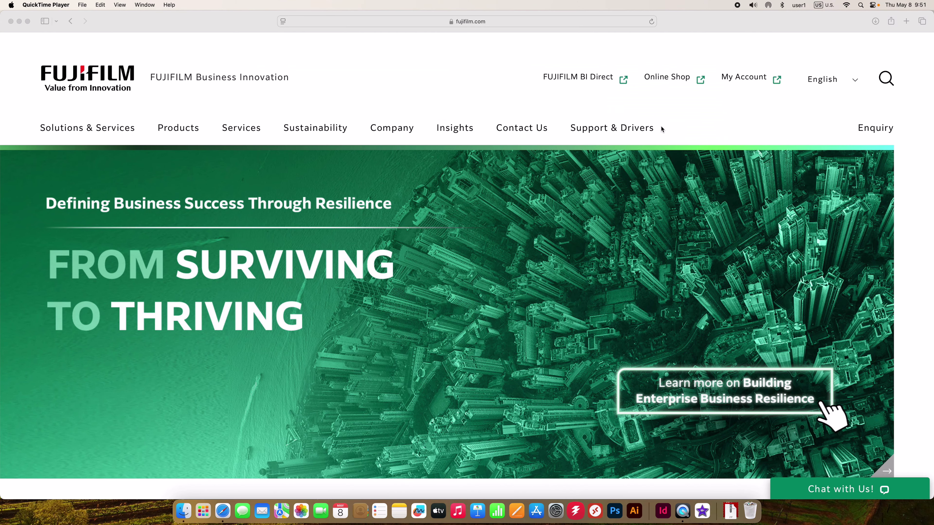
# In Support & Drivers, find the Apeos C6571 and set the operating system to Mac OS 15.0
pyautogui.click(640, 129)
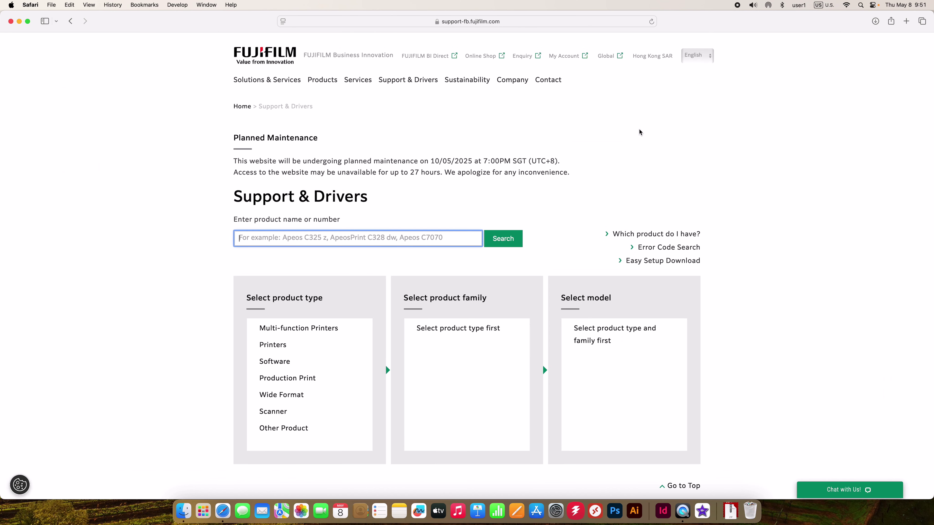
pyautogui.write('6571')
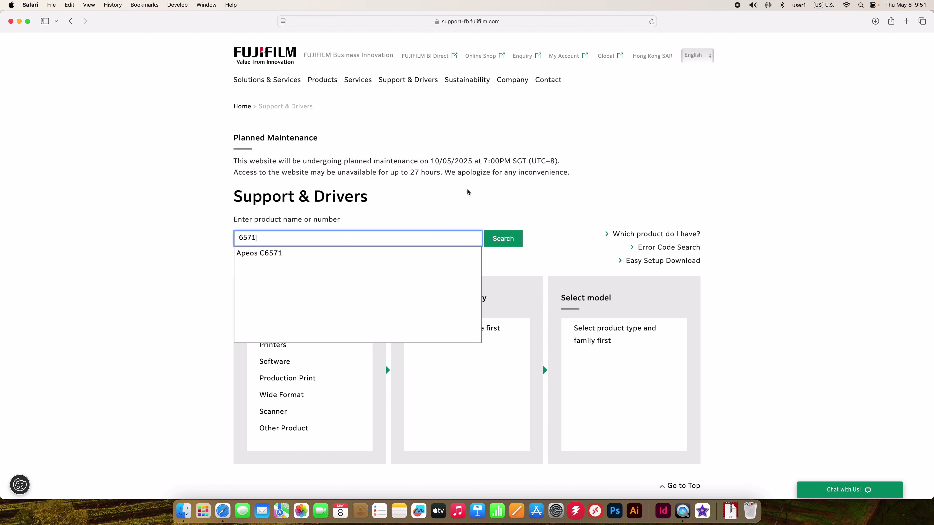
pyautogui.click(404, 253)
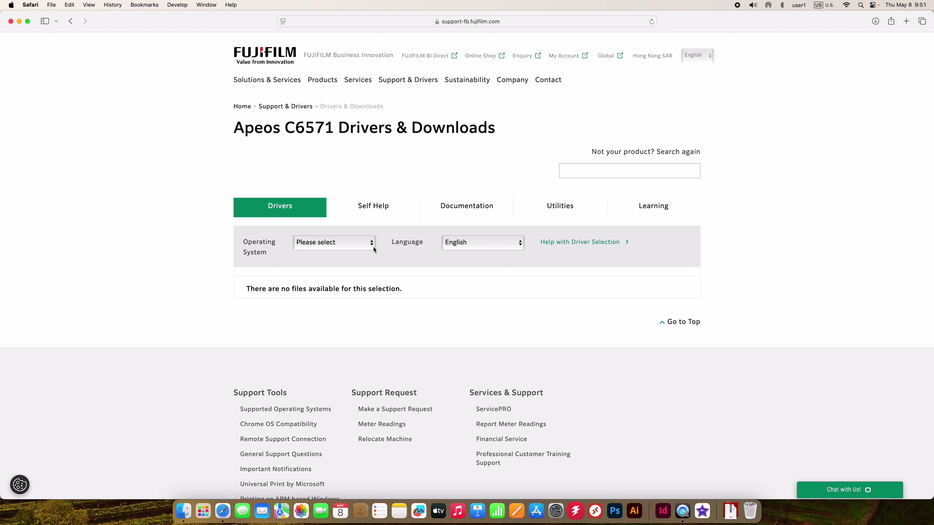
pyautogui.click(372, 247)
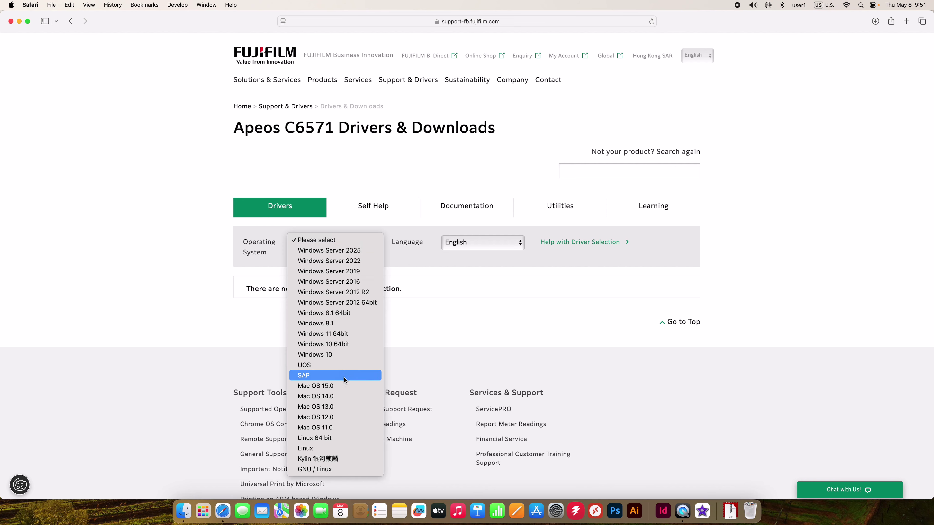
pyautogui.click(345, 385)
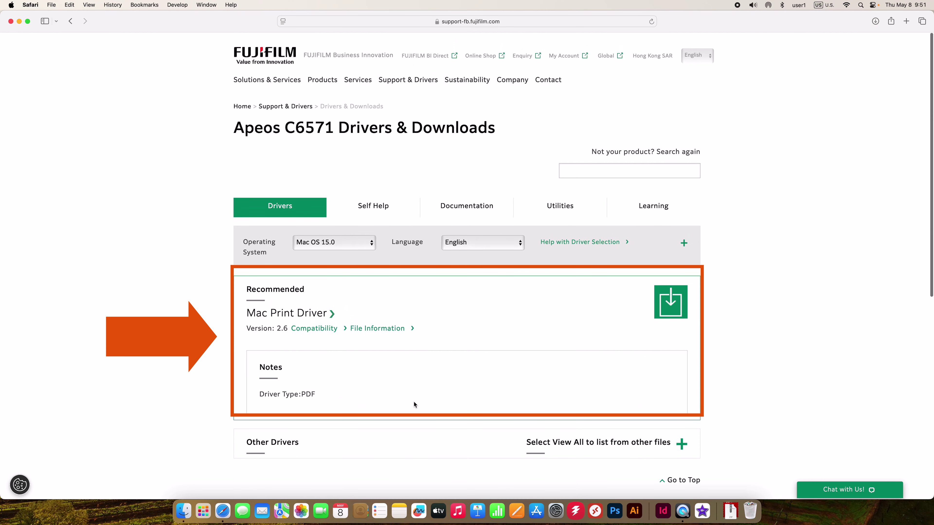
# Download the recommended Mac Print Driver 2.6 (PDF)
pyautogui.scroll(-1, 658, 331)
pyautogui.click(676, 304)
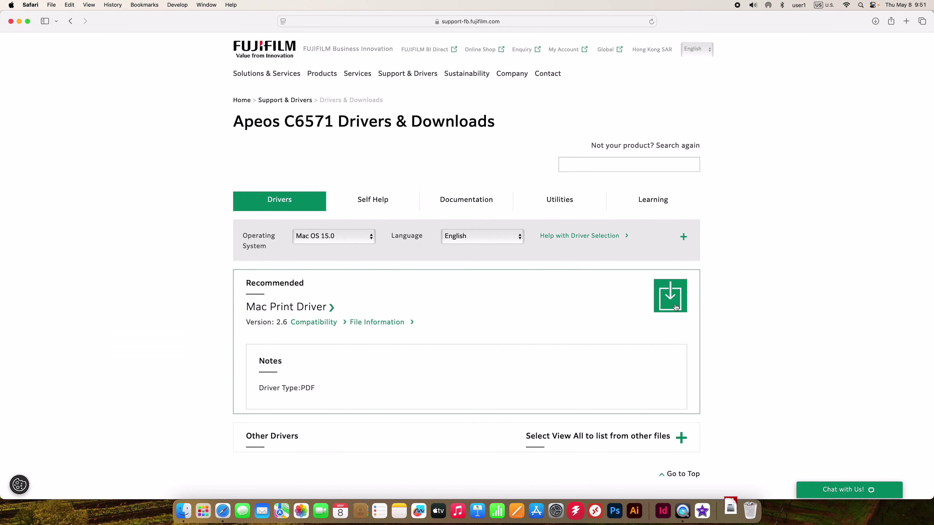
pyautogui.scroll(-1, 734, 479)
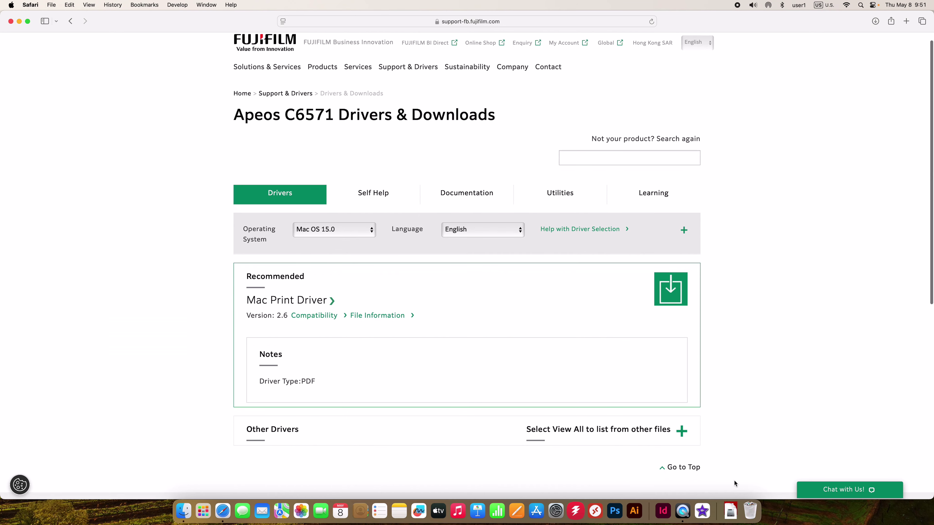
# Open the downloaded print driver disk image and launch its installer package
pyautogui.click(731, 519)
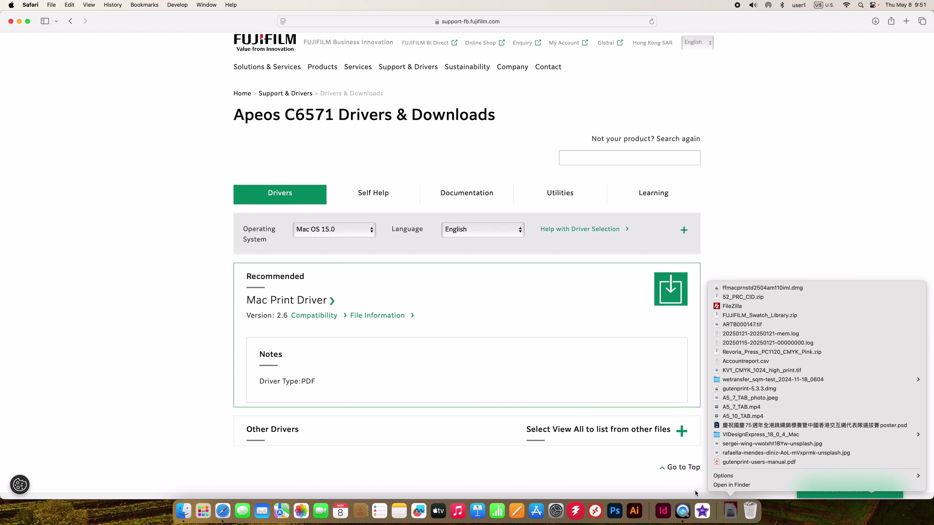
pyautogui.click(723, 288)
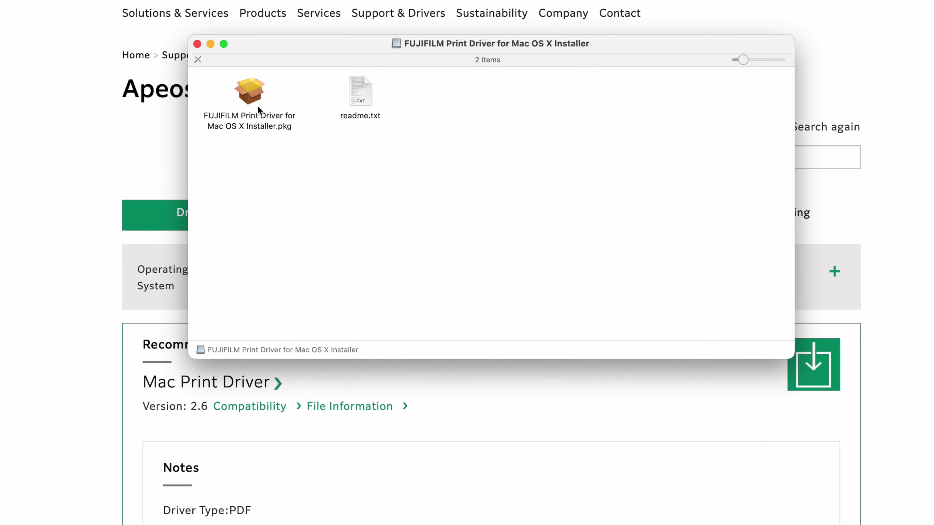
pyautogui.click(255, 101)
pyautogui.doubleClick(255, 99)
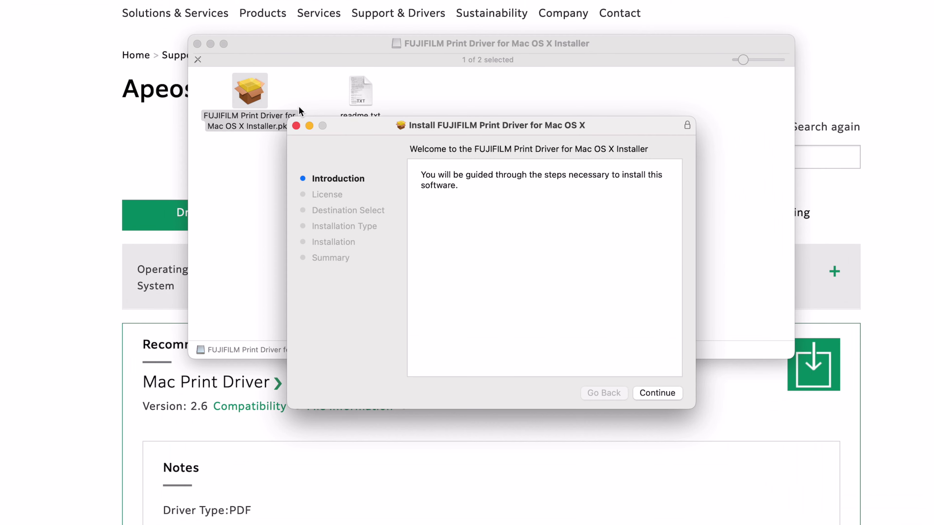
# Agree to the license and start the standard installation for all users
pyautogui.click(668, 393)
pyautogui.click(669, 393)
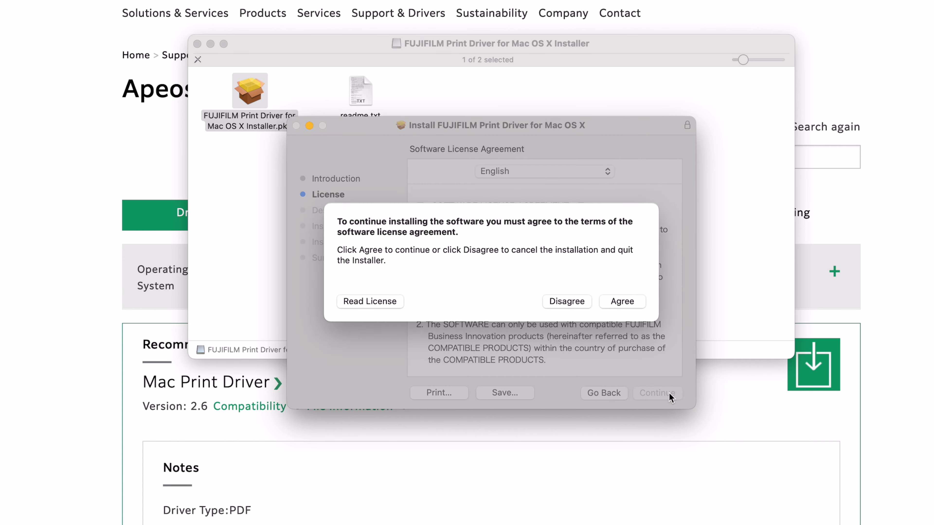
pyautogui.click(634, 302)
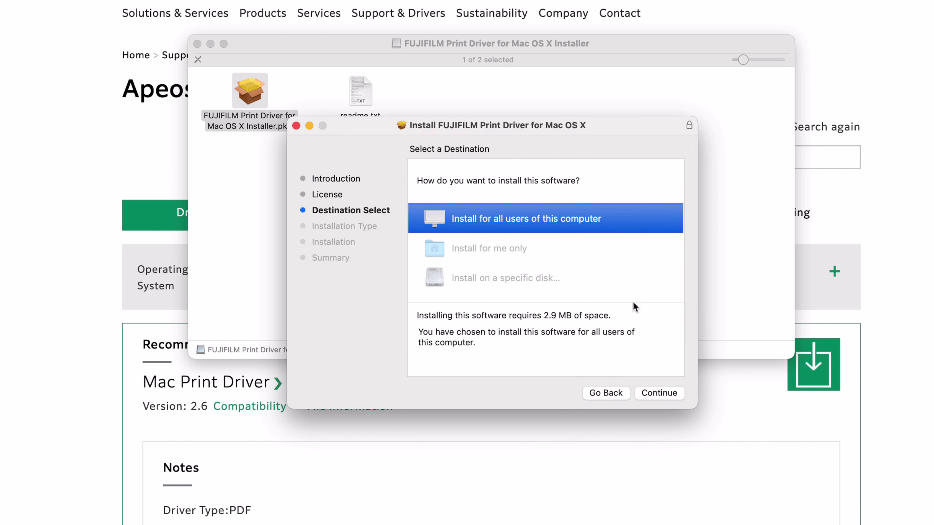
pyautogui.click(655, 394)
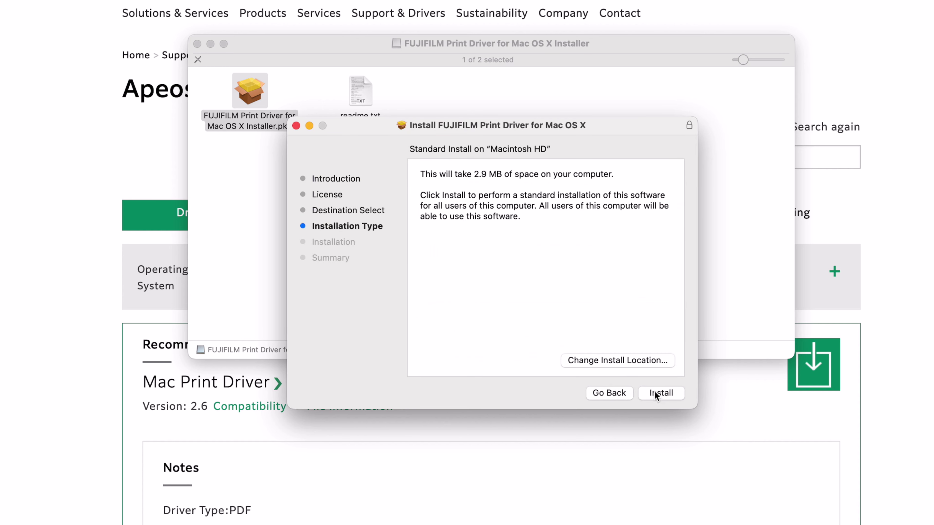
pyautogui.click(656, 394)
# Authorise the print driver install as administrator, then close the installer and trash the package
pyautogui.write('Admin')
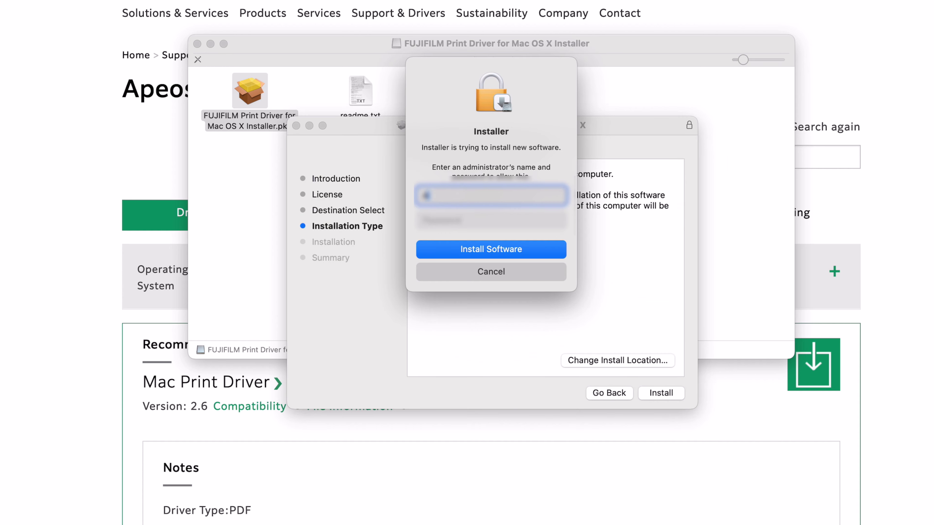
pyautogui.press('Tab')
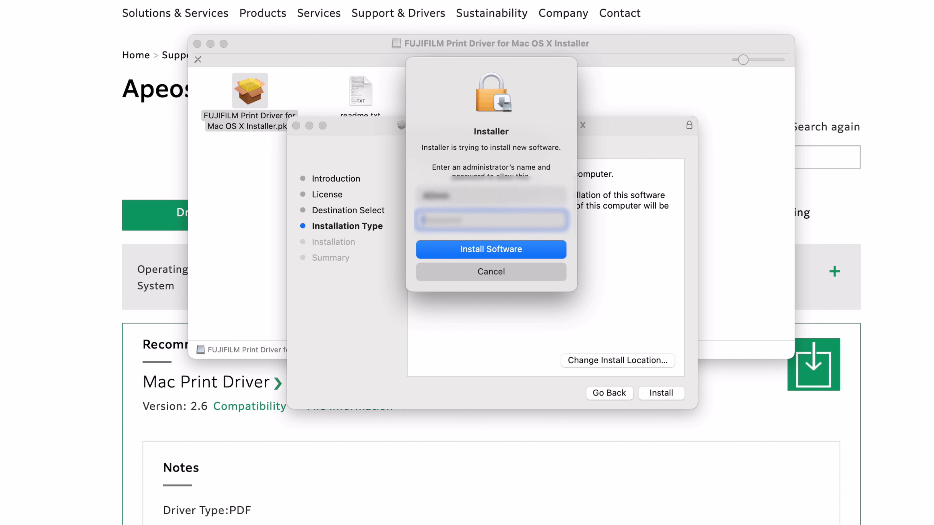
pyautogui.write('••••••••••')
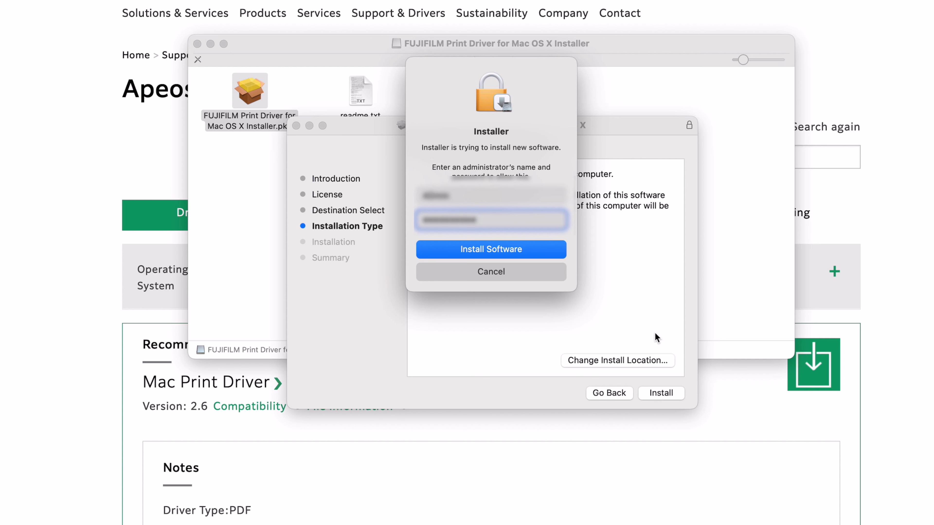
pyautogui.click(542, 252)
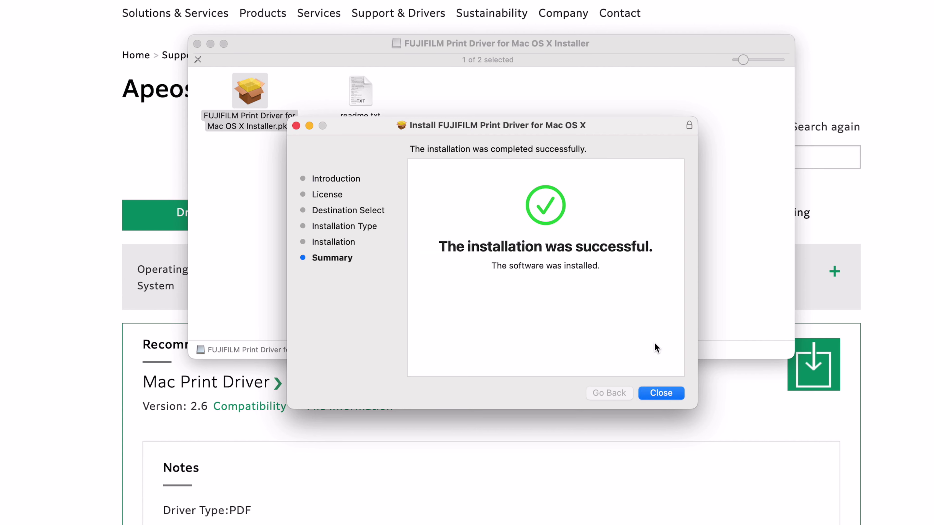
pyautogui.click(661, 393)
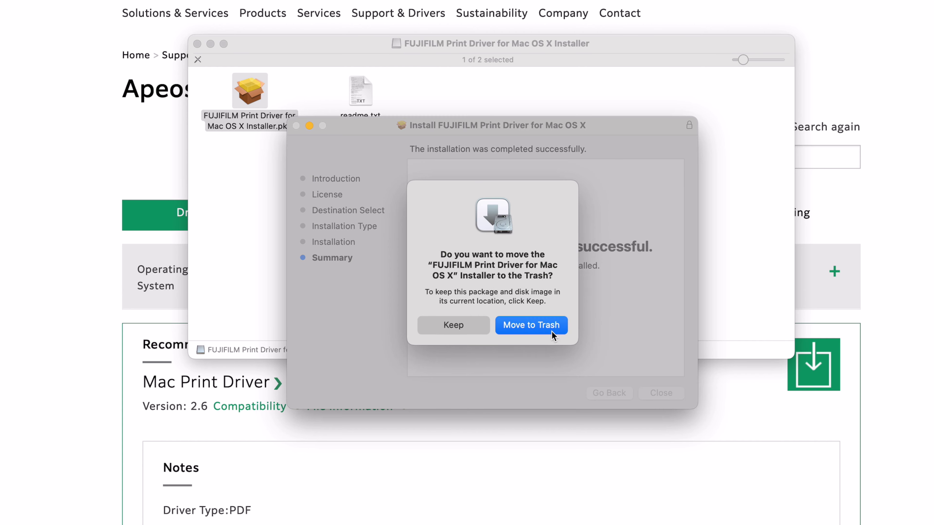
pyautogui.click(550, 330)
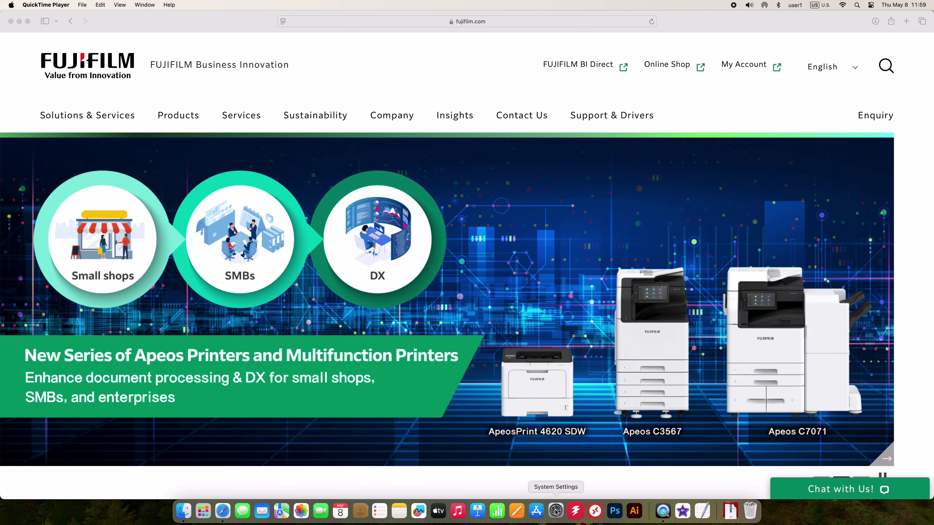
# Start adding a printer in Printers & Scanners, unlocking it with administrator credentials
pyautogui.click(556, 511)
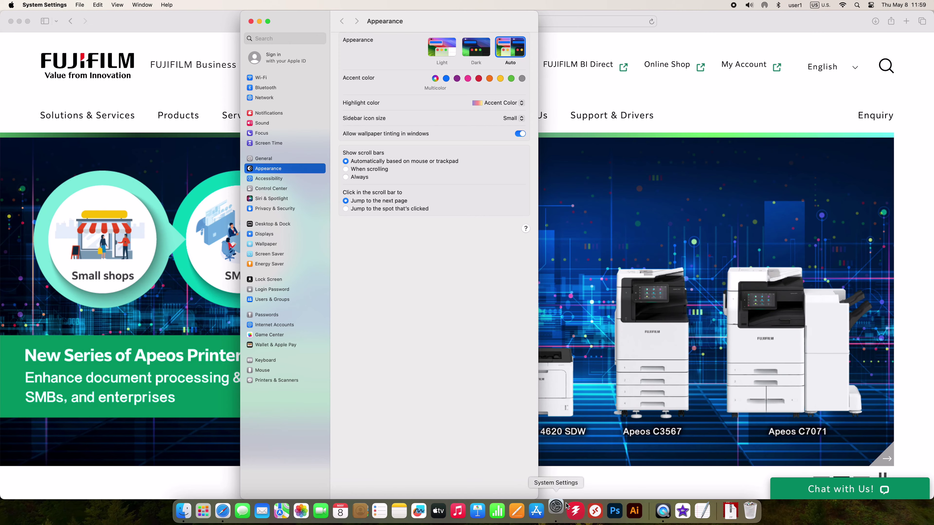
pyautogui.click(285, 381)
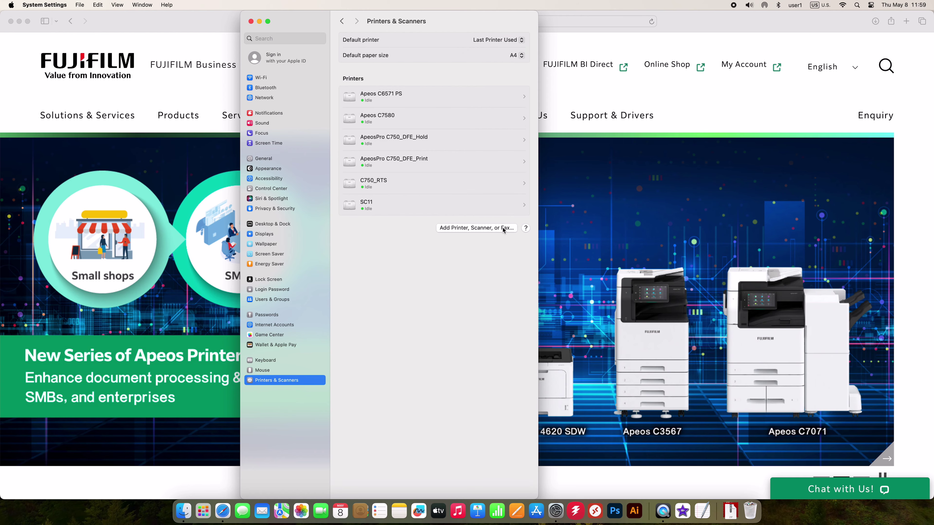
pyautogui.click(503, 227)
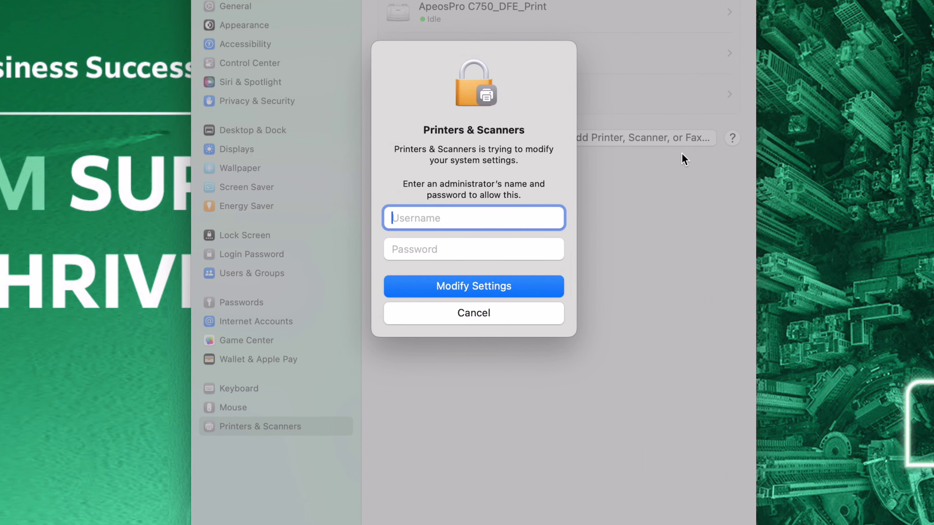
pyautogui.write('Admin')
pyautogui.press('Tab')
pyautogui.write('*************')
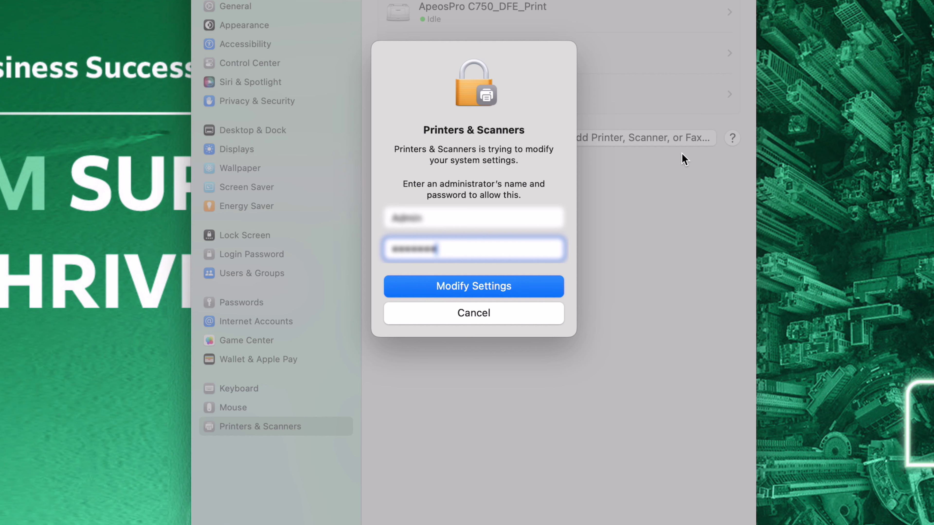
pyautogui.press('Return')
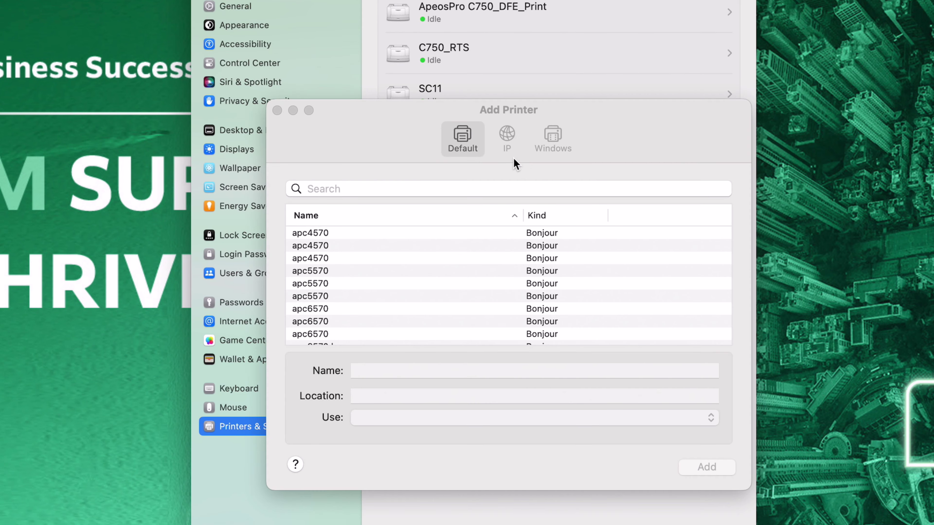
# Enter IP address 19.88.28.51 and queue lp on the IP tab, then open the Use driver list
pyautogui.click(509, 151)
pyautogui.click(475, 203)
pyautogui.write('19')
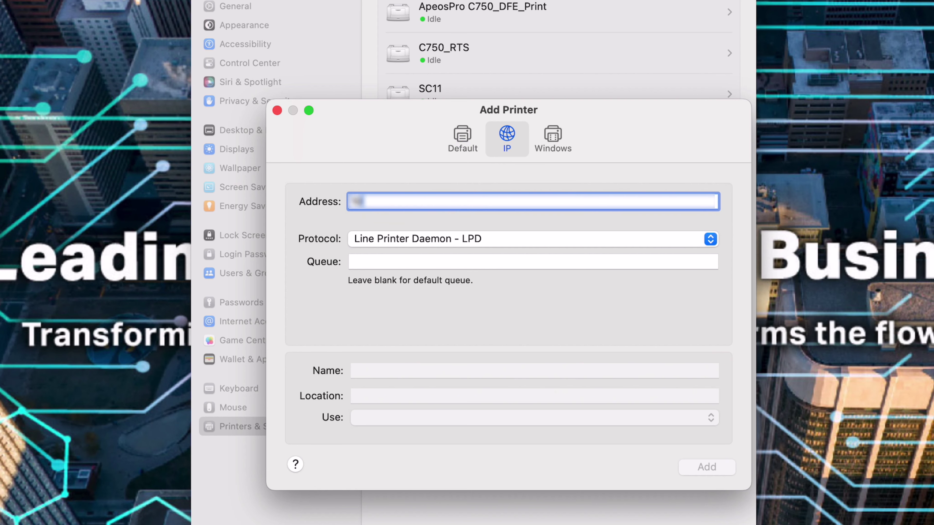
pyautogui.write('.88')
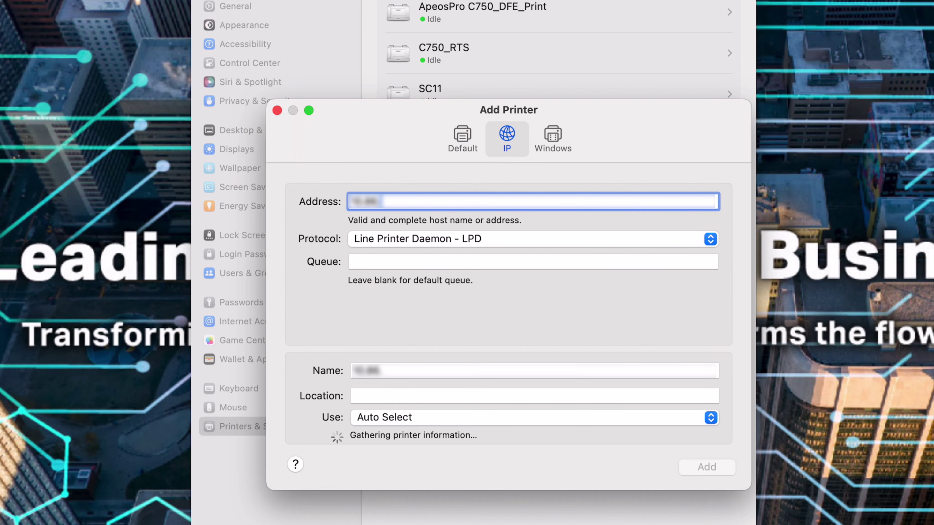
pyautogui.write('.28.51')
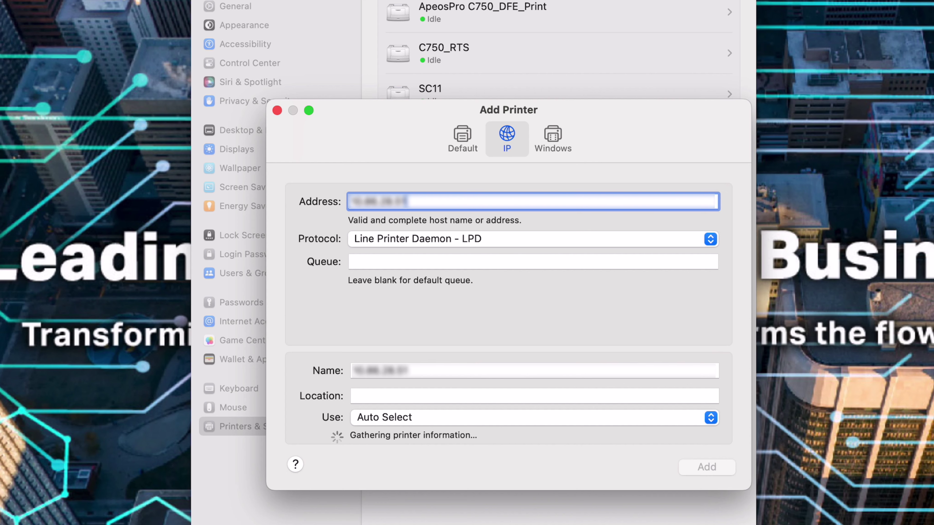
pyautogui.click(481, 264)
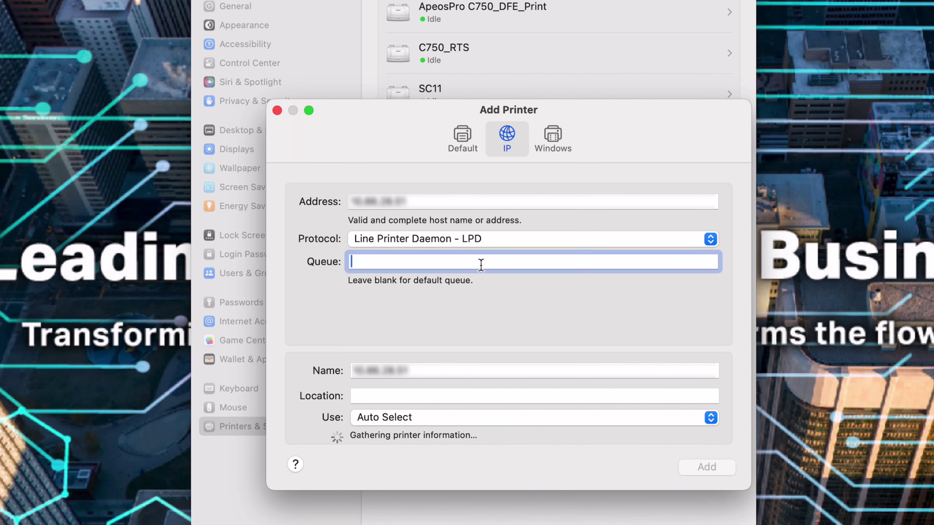
pyautogui.write('lp')
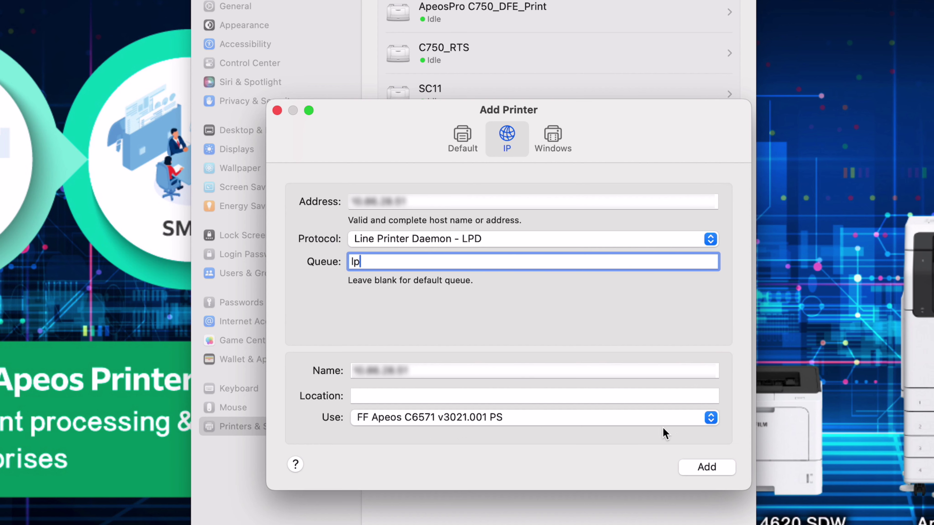
pyautogui.click(711, 418)
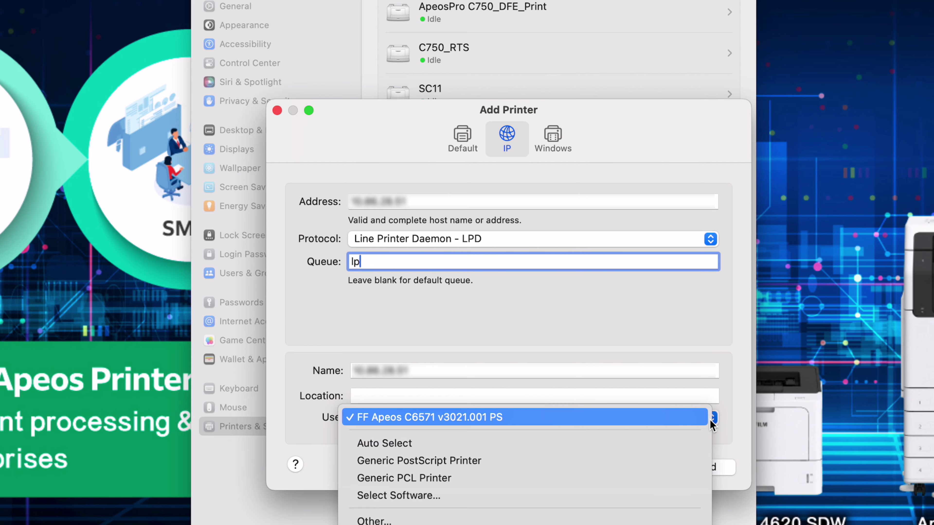
# Use the FF Print Driver for Mac OS X.gz file, add the printer and accept default options
pyautogui.click(589, 520)
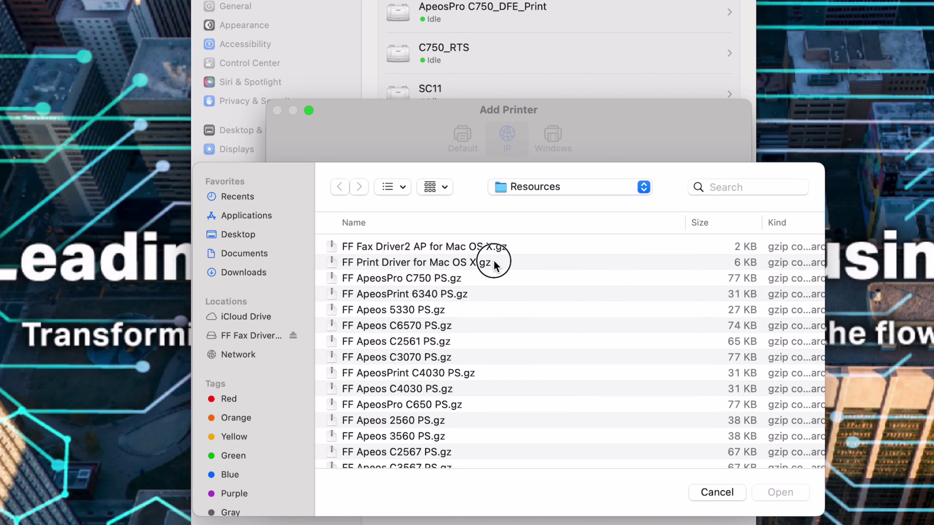
pyautogui.click(494, 262)
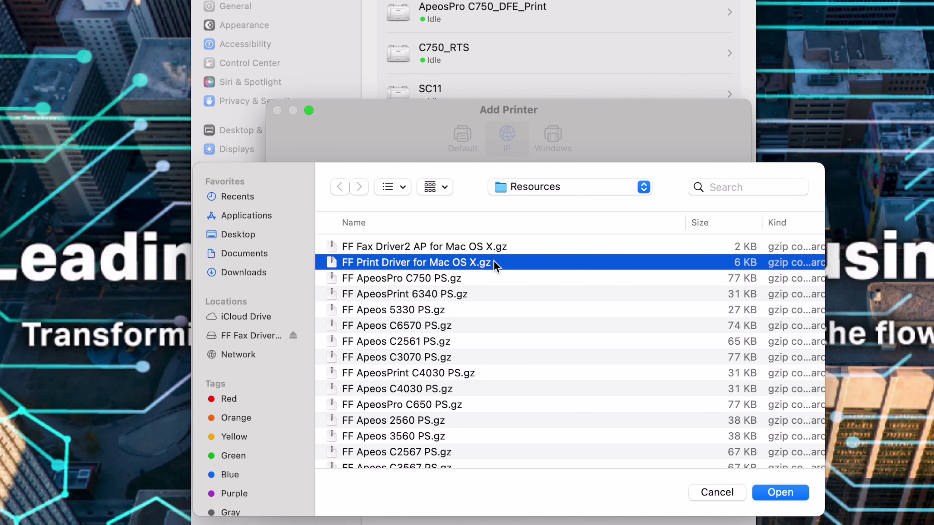
pyautogui.click(782, 493)
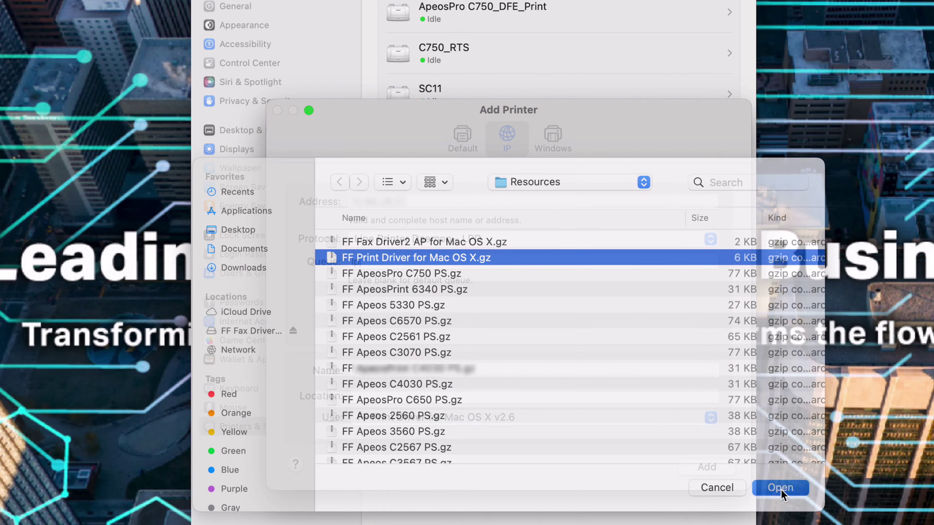
pyautogui.click(724, 471)
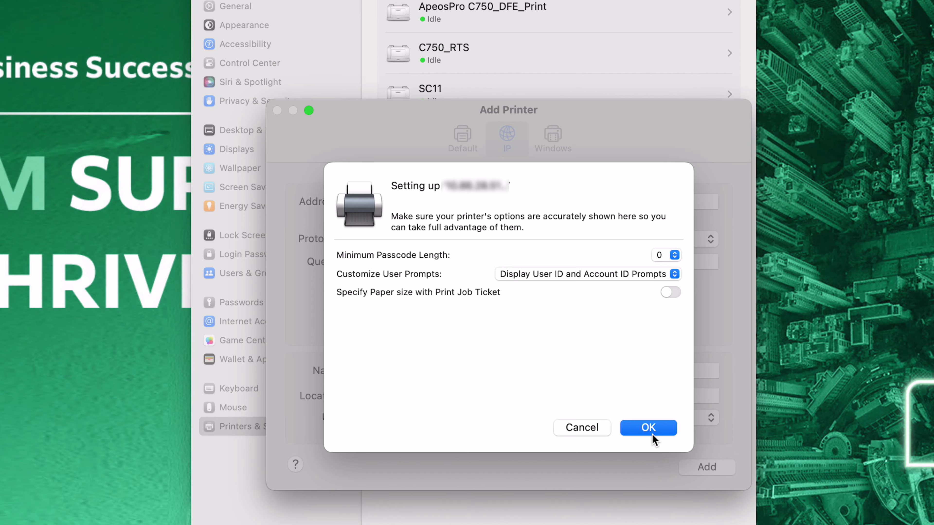
pyautogui.click(651, 434)
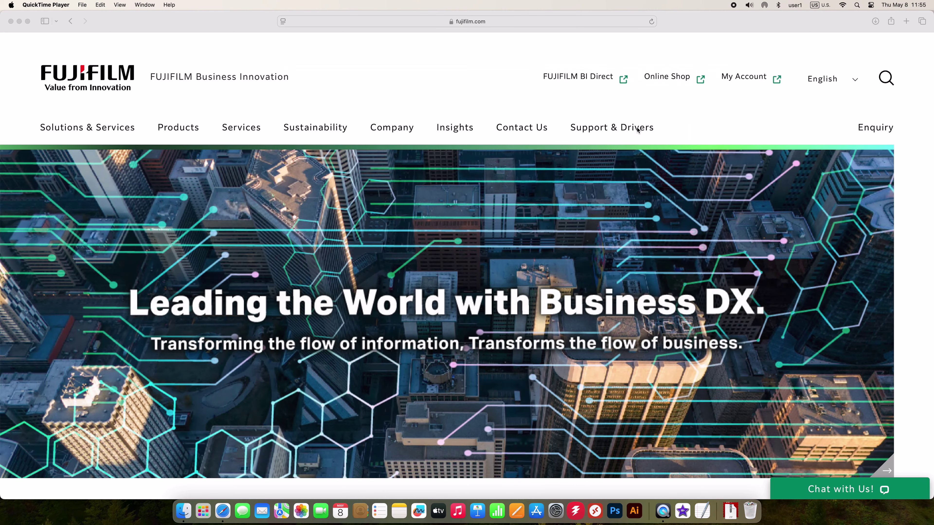
# Search Support & Drivers for 6571 and select the Apeos C6571
pyautogui.click(632, 129)
pyautogui.click(622, 129)
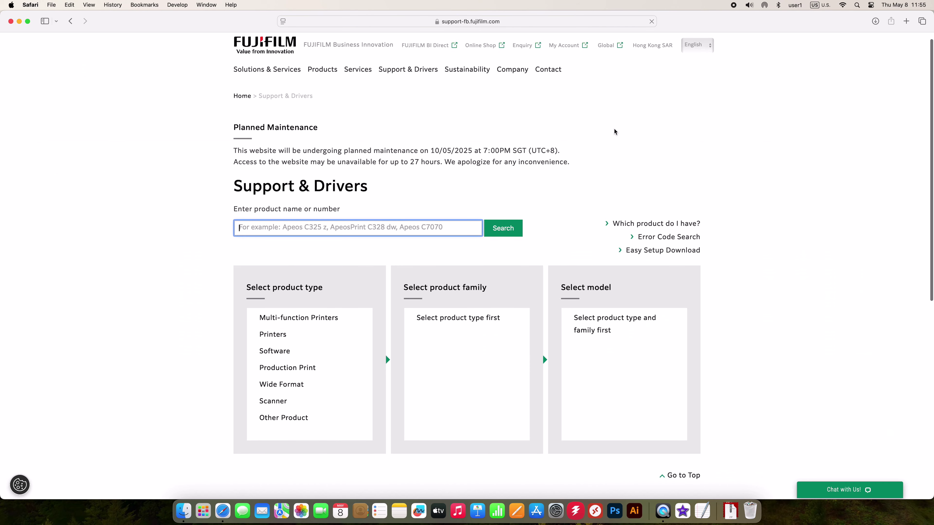
pyautogui.write('6571')
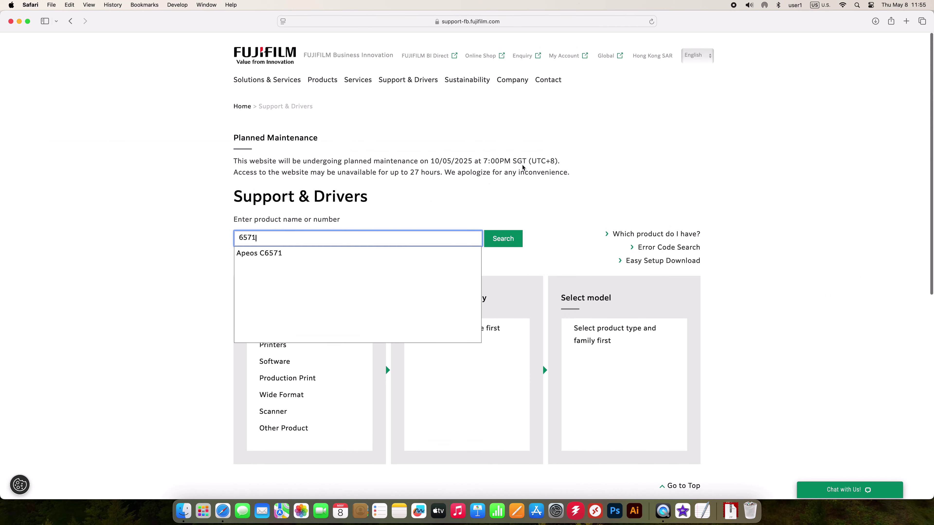
pyautogui.click(318, 252)
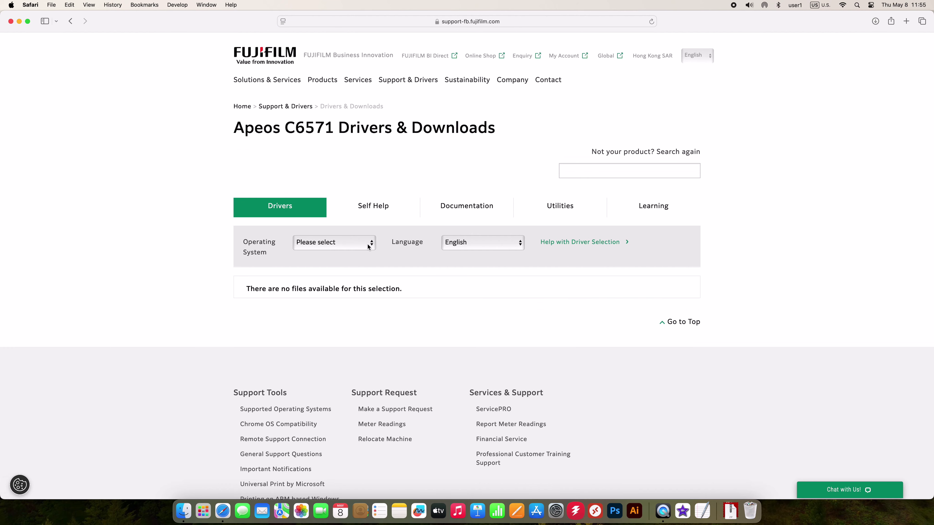
# Set the OS to Mac OS 15.0 and download the Fax Driver under Other Drivers
pyautogui.click(368, 244)
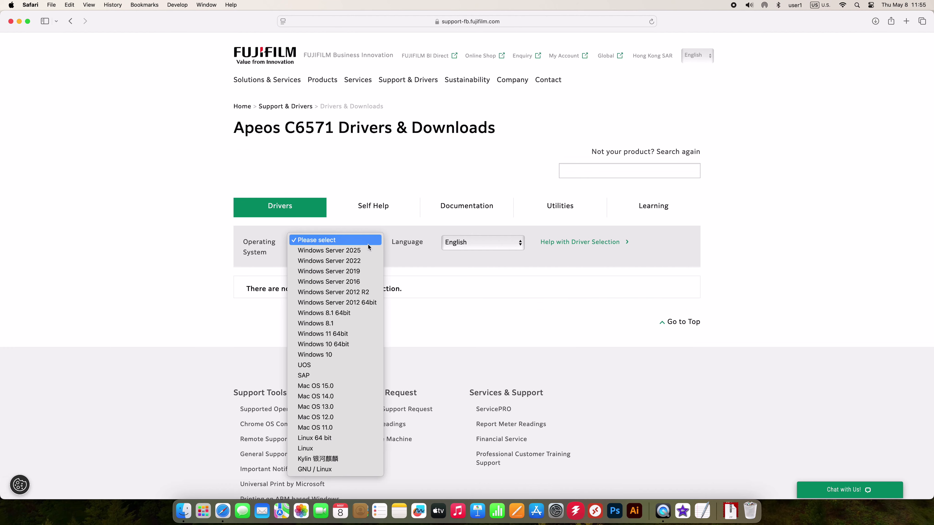
pyautogui.click(349, 381)
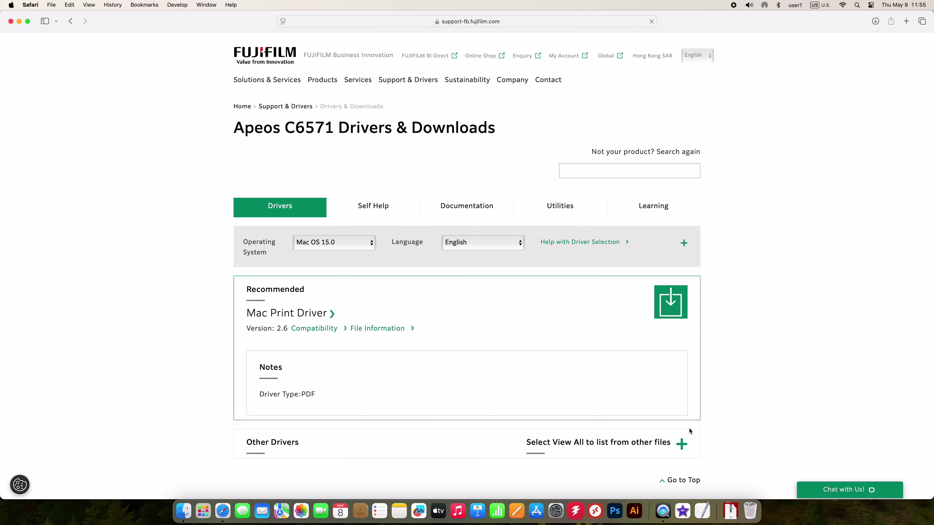
pyautogui.click(682, 444)
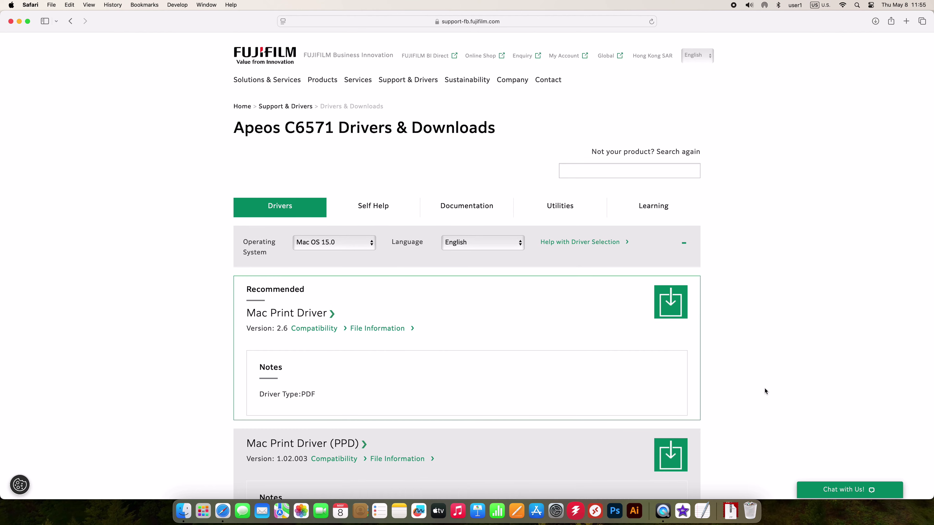
pyautogui.scroll(-6, 765, 387)
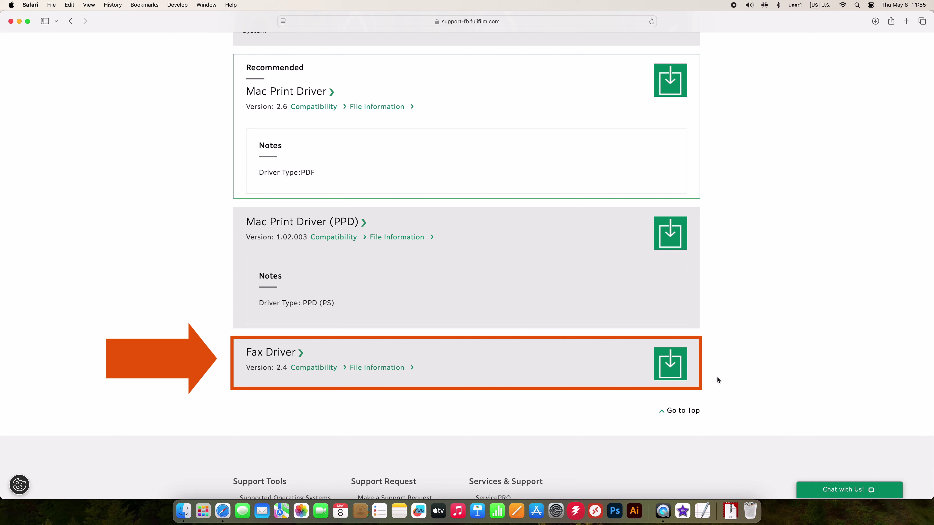
pyautogui.click(676, 375)
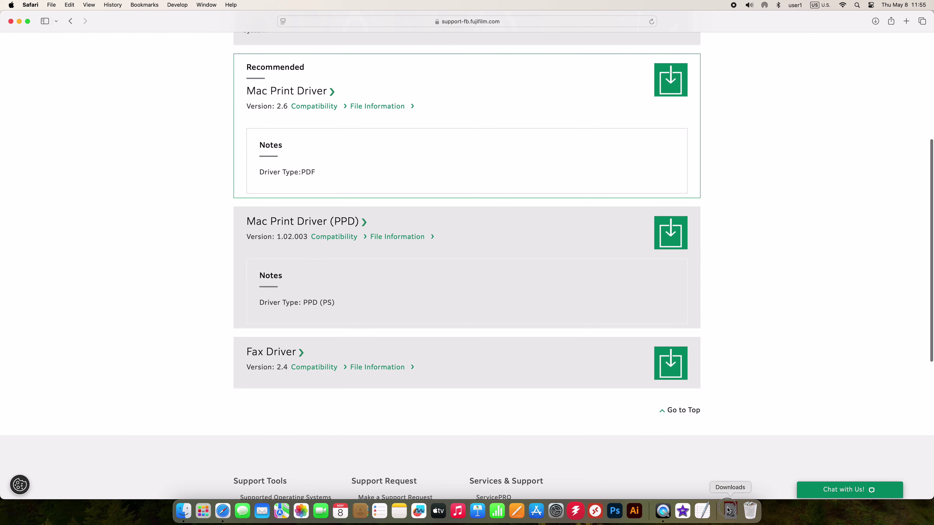
# Open the downloaded fax driver disk image and launch FF Fax Driver Installer.pkg
pyautogui.click(730, 511)
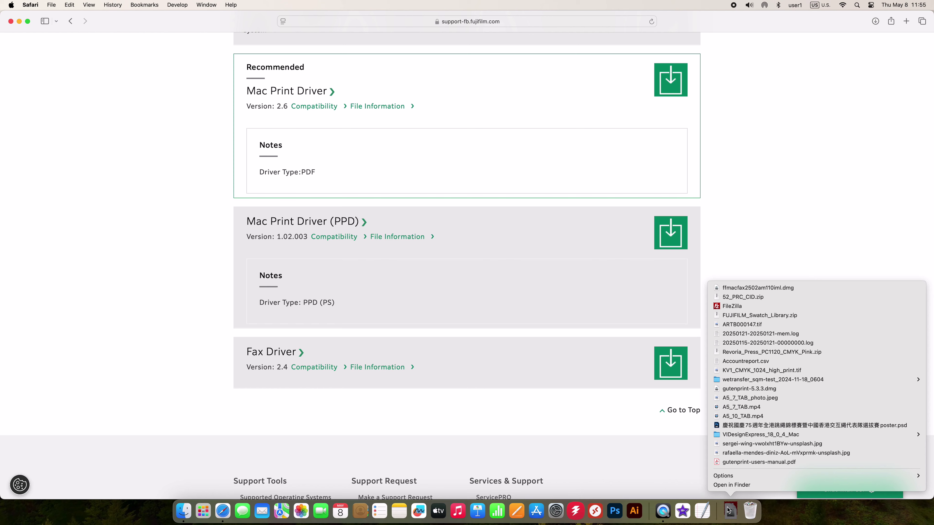
pyautogui.click(781, 290)
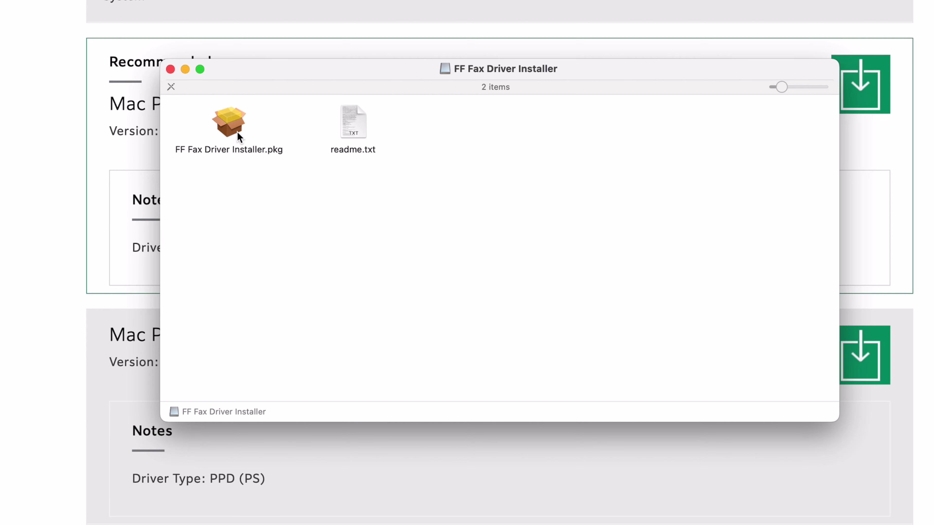
pyautogui.click(265, 133)
pyautogui.doubleClick(240, 137)
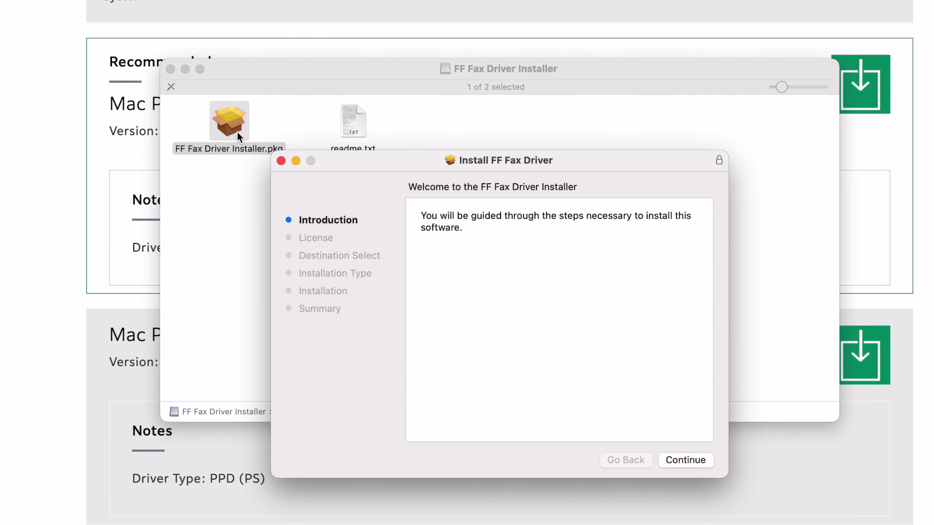
# Accept the licence and choose to install the fax driver for all users
pyautogui.click(688, 464)
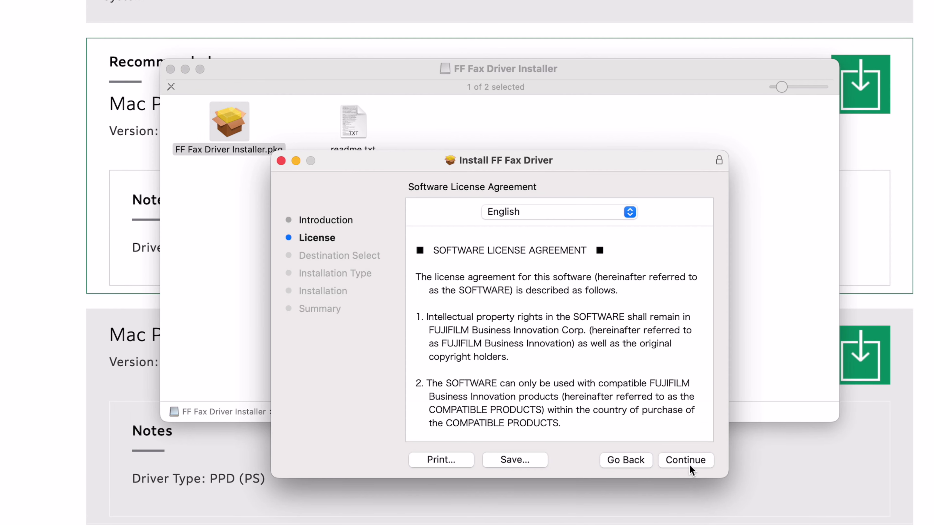
pyautogui.click(686, 461)
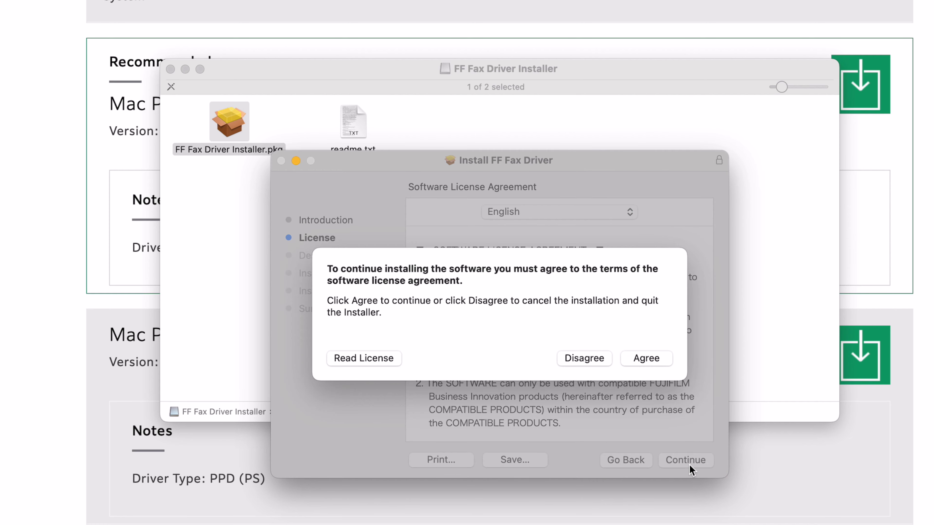
pyautogui.click(661, 362)
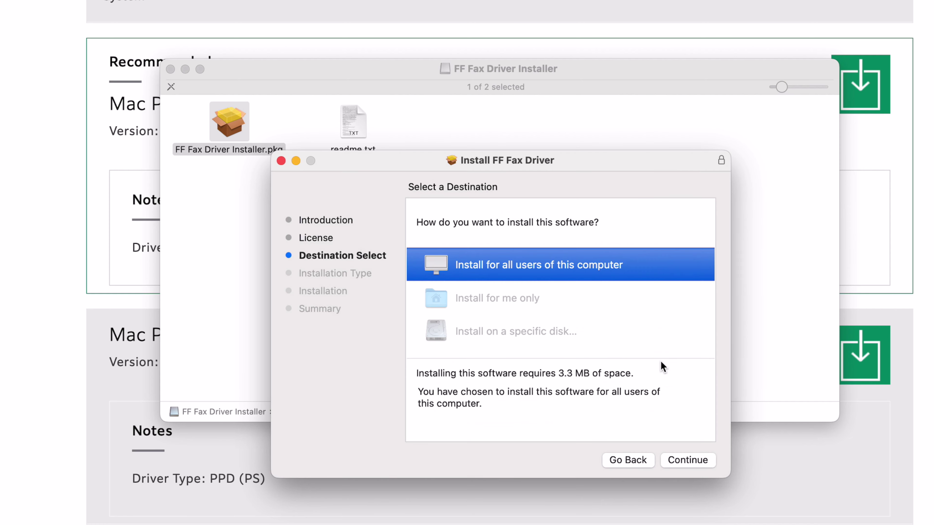
pyautogui.click(687, 460)
pyautogui.click(686, 461)
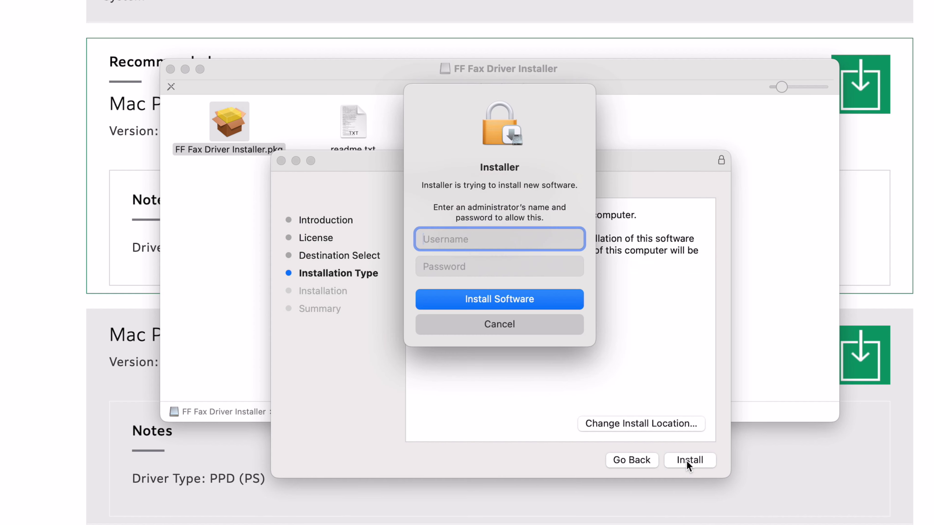
# Authorise the installation with the administrator name and password, then close the finished installer
pyautogui.write('Admin')
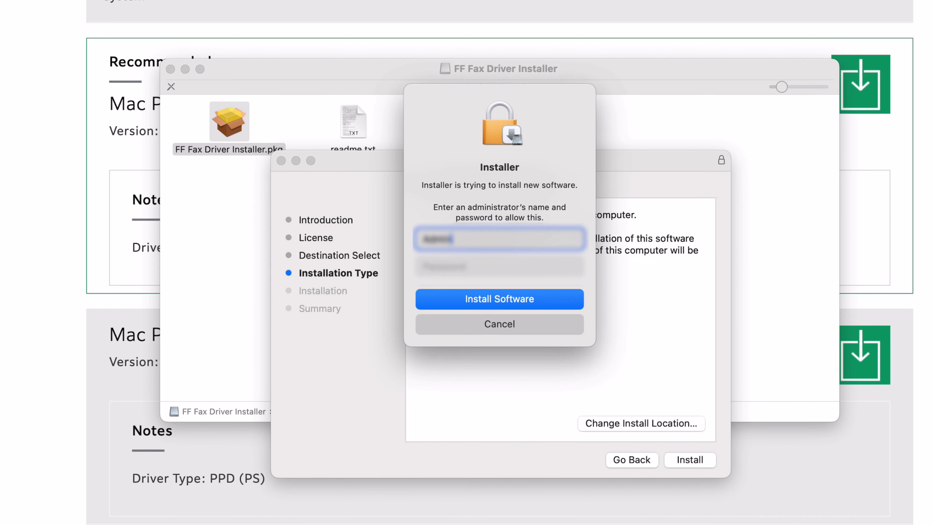
pyautogui.press('Tab')
pyautogui.write('123456789012')
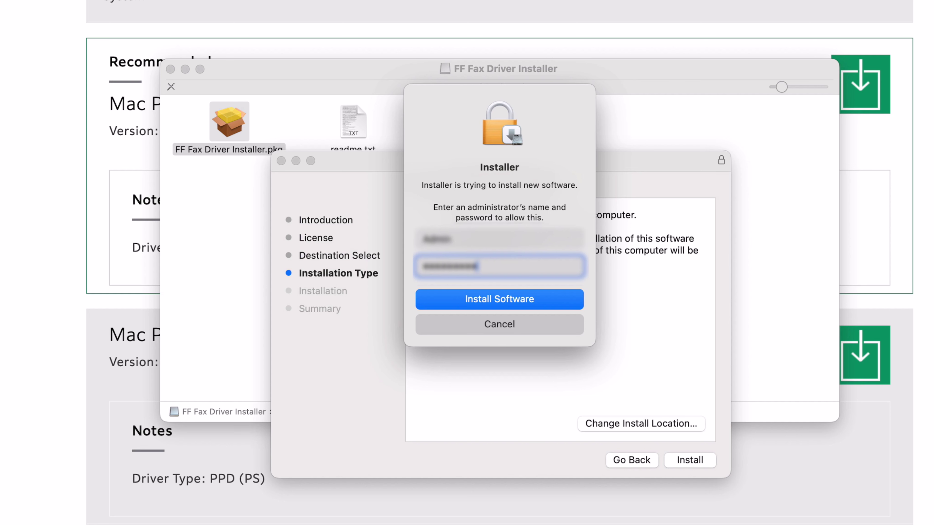
pyautogui.write('3')
pyautogui.click(554, 299)
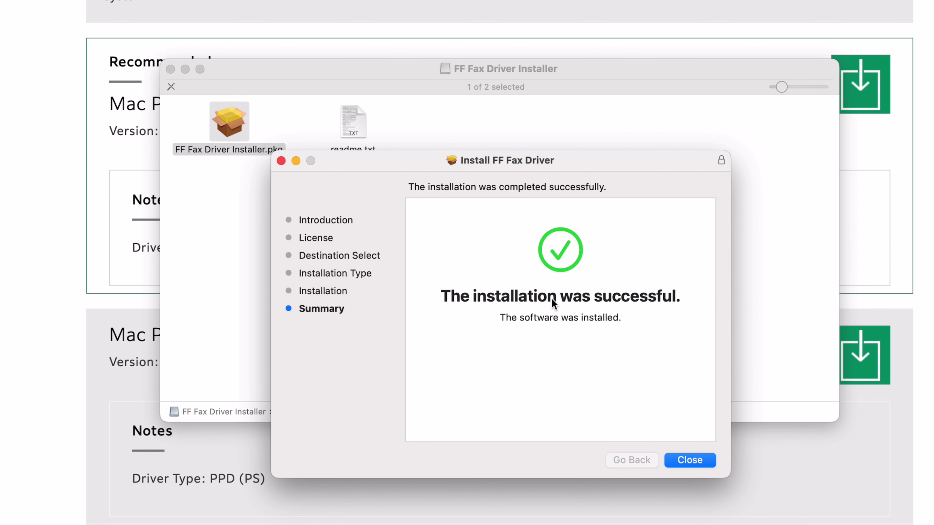
pyautogui.click(705, 467)
# Move the fax installer to the Trash and show Printers & Scanners in System Settings
pyautogui.click(545, 381)
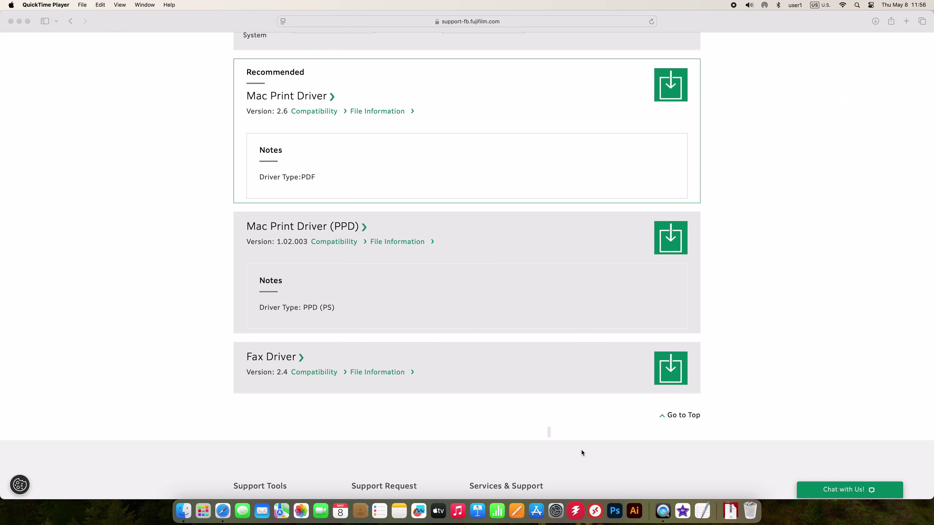
pyautogui.click(556, 511)
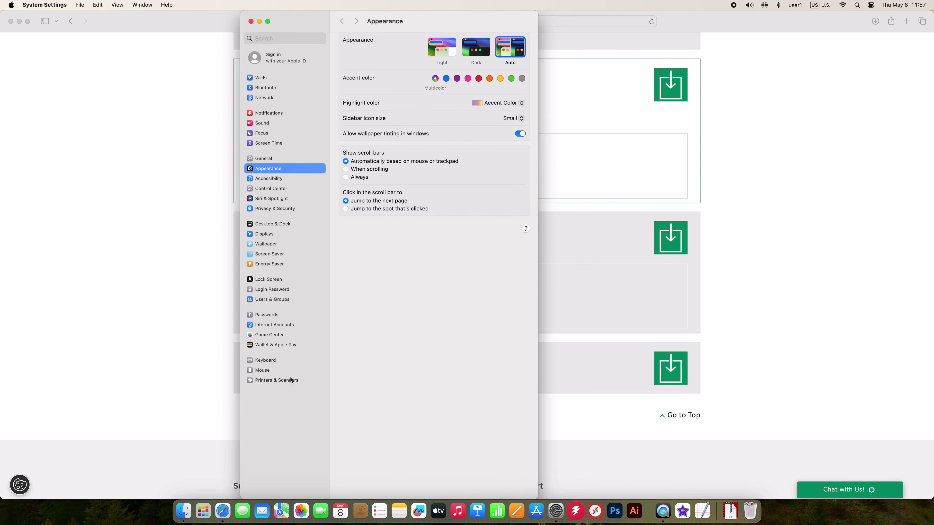
pyautogui.click(288, 380)
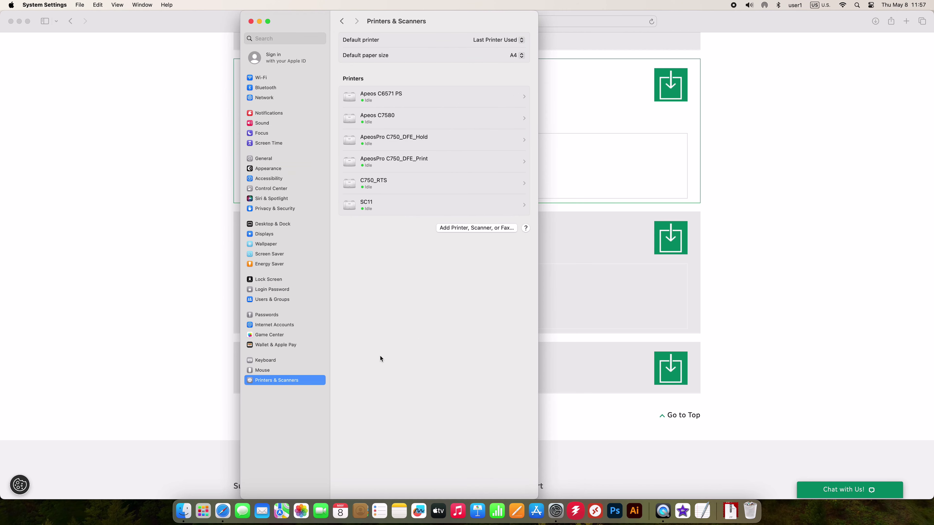
# Start adding a printer, authenticating with the administrator name and password
pyautogui.click(487, 231)
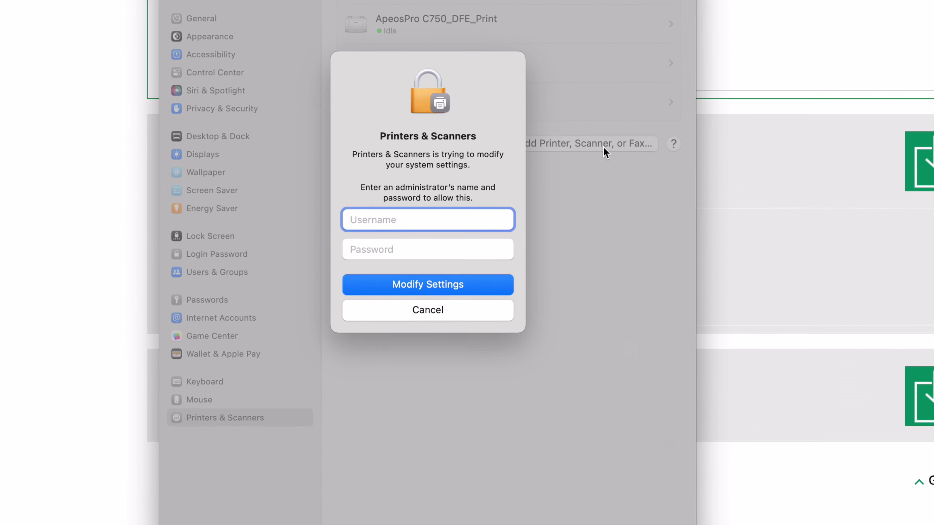
pyautogui.write('Admin')
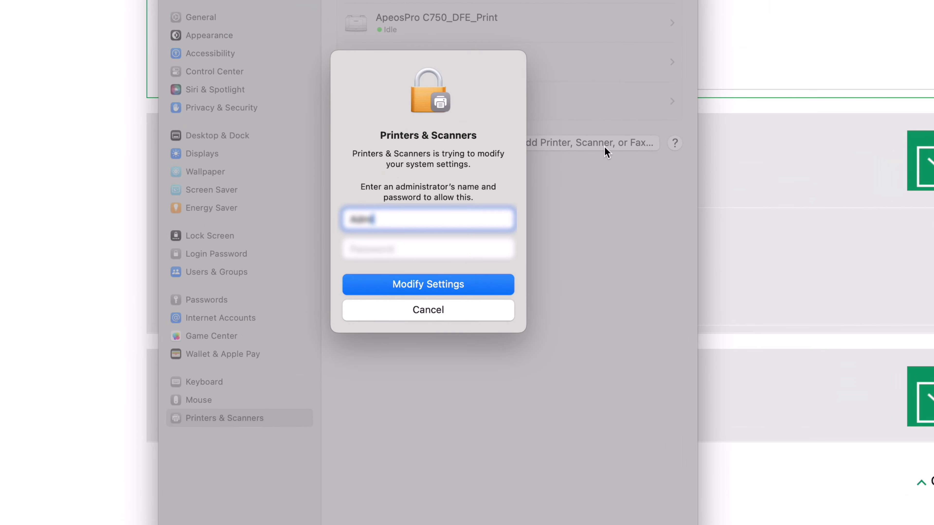
pyautogui.press('Tab')
pyautogui.write('a*********')
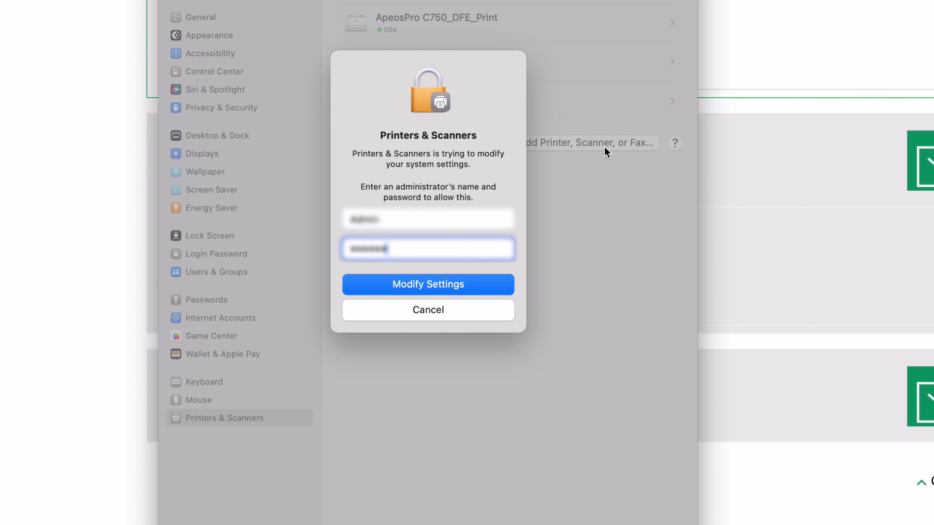
pyautogui.press('Return')
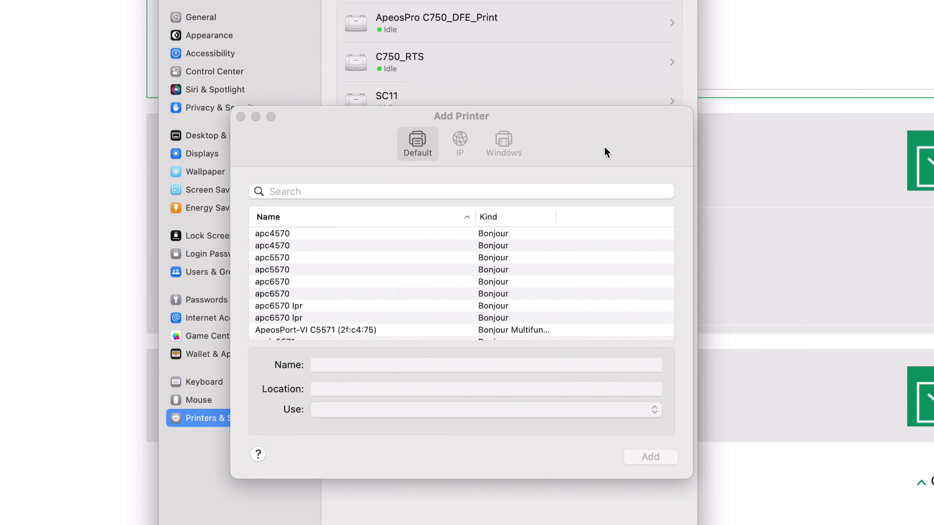
# Add a printer by IP address 10.44.28151 with queue lp
pyautogui.click(461, 154)
pyautogui.click(527, 202)
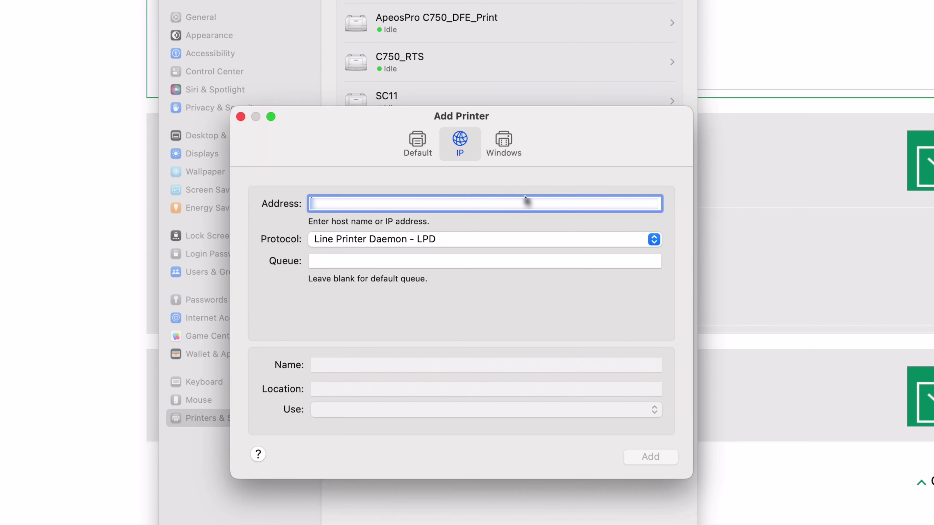
pyautogui.write('10.44')
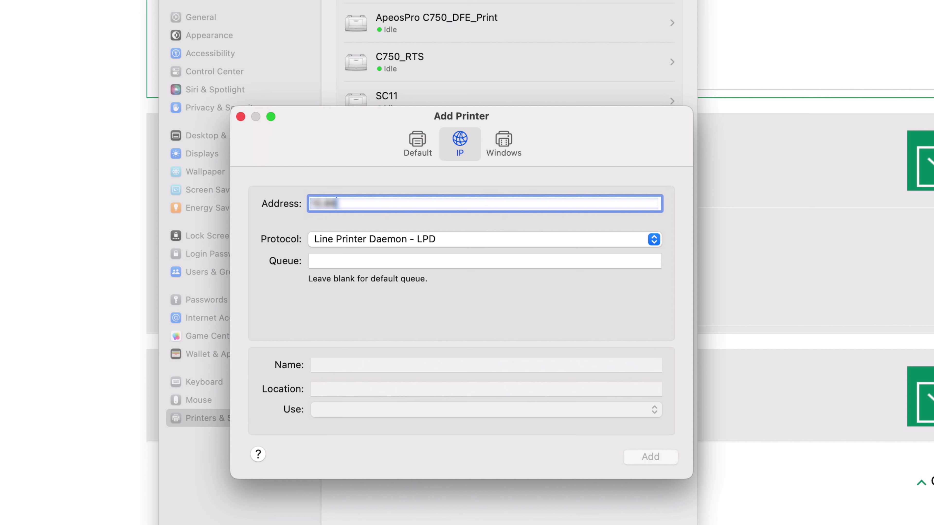
pyautogui.write('.28')
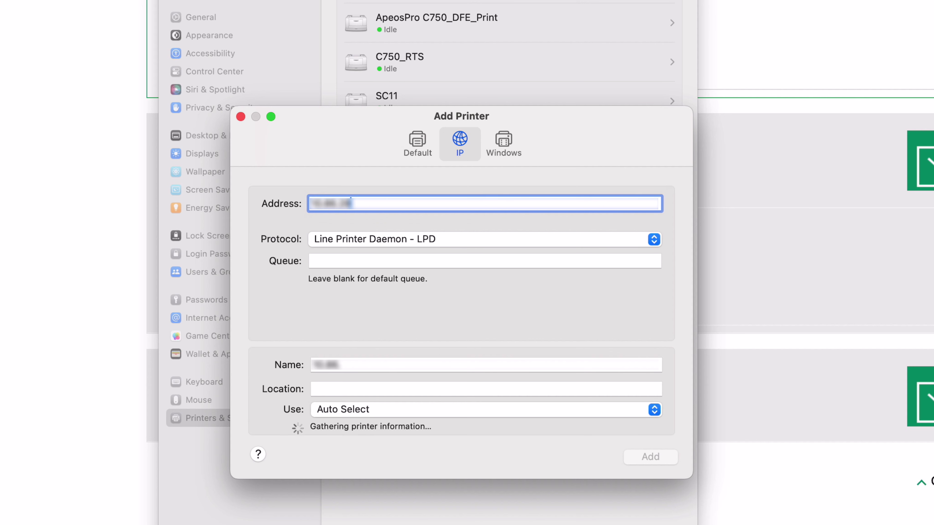
pyautogui.write('1')
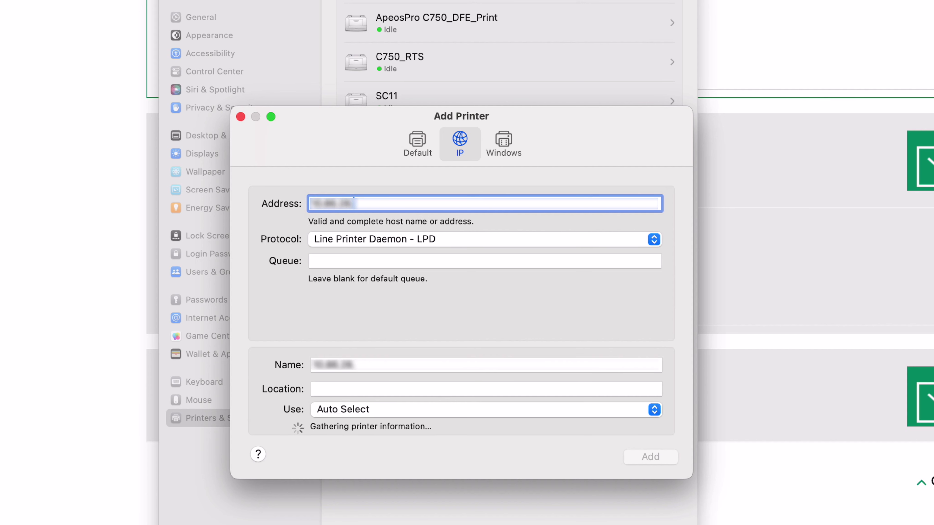
pyautogui.write('51')
pyautogui.click(459, 262)
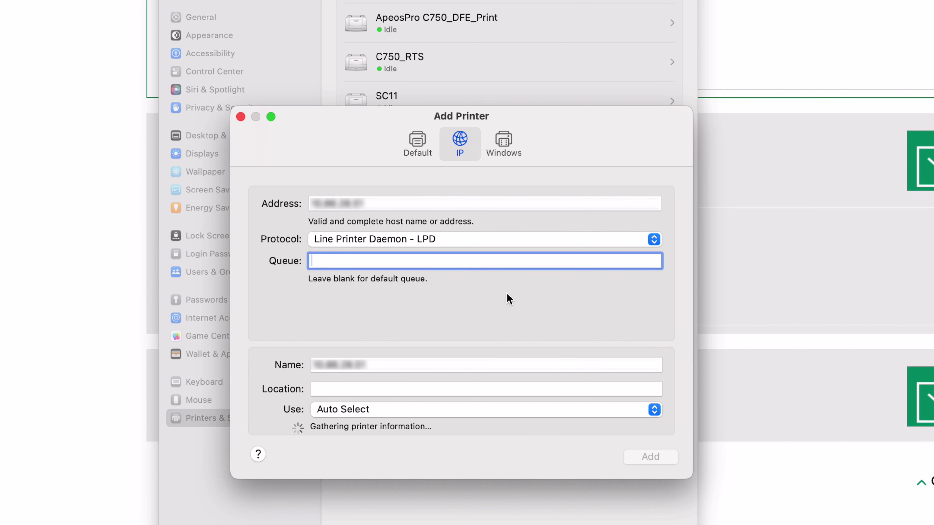
pyautogui.write('lp')
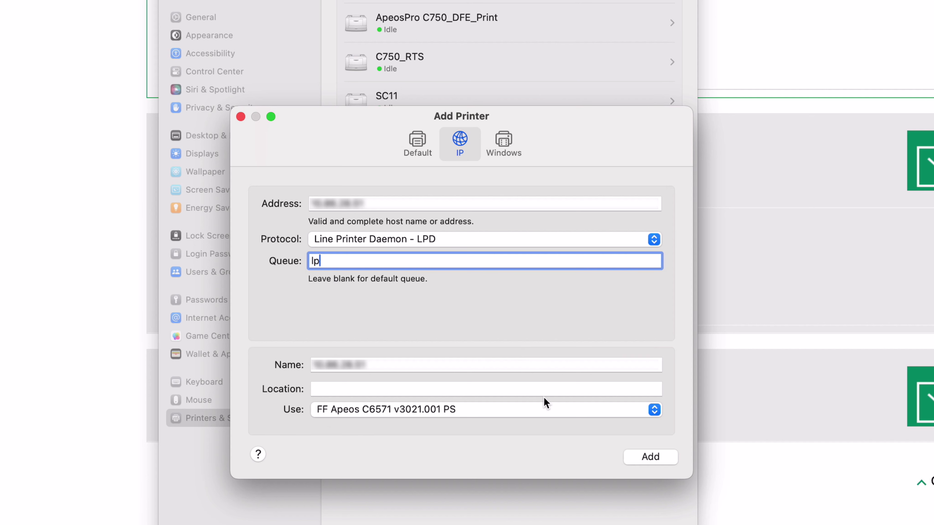
# Use the driver file FF Fax Driver2 AP for Mac OS X.gz for this printer
pyautogui.click(653, 411)
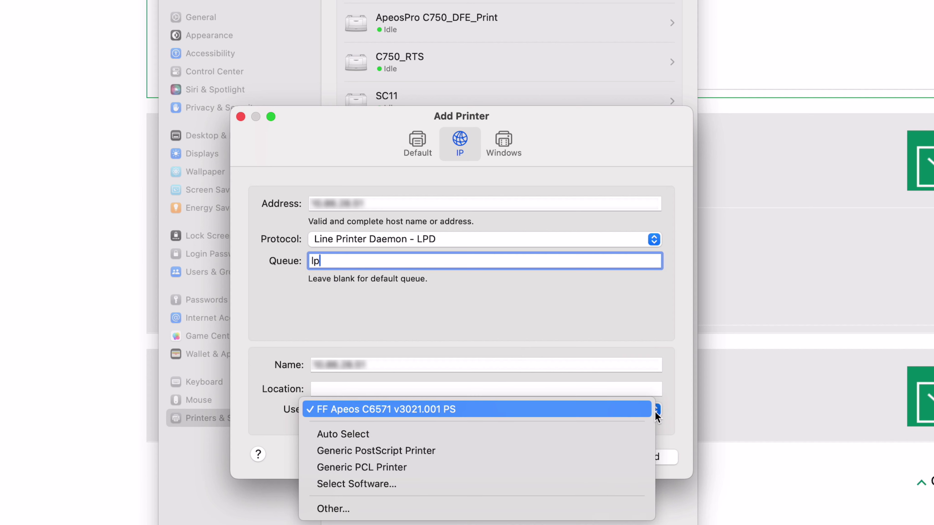
pyautogui.click(564, 504)
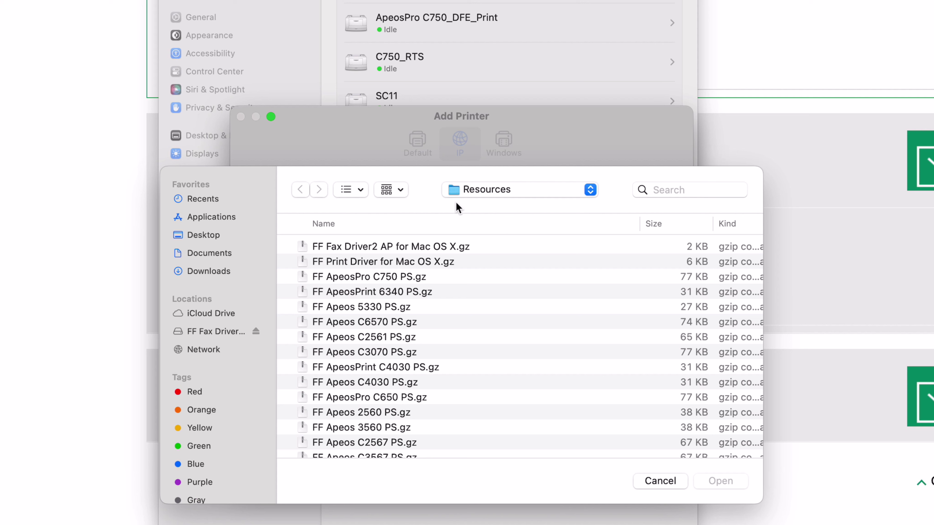
pyautogui.click(462, 250)
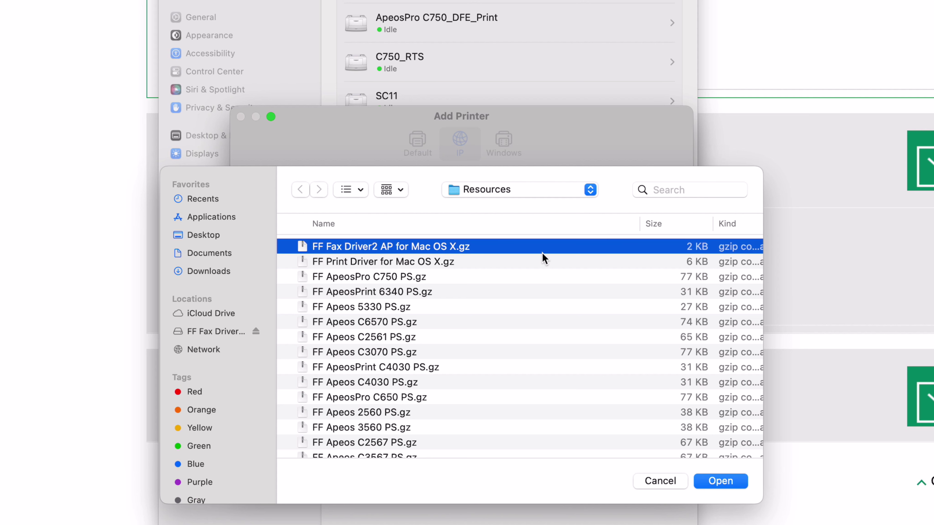
pyautogui.click(721, 481)
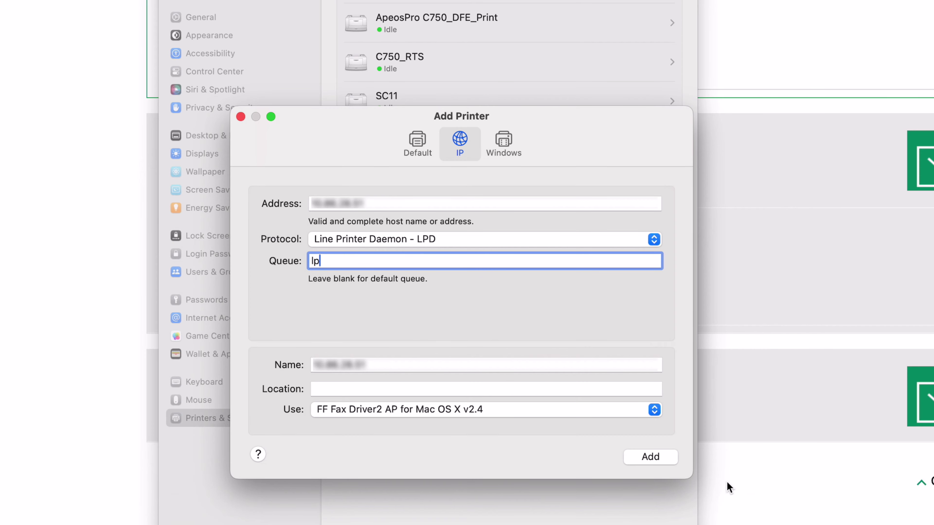
# Add the fax printer, keeping Reenter Fax Address Off, address entry Normal, multi-address restriction Off
pyautogui.click(659, 458)
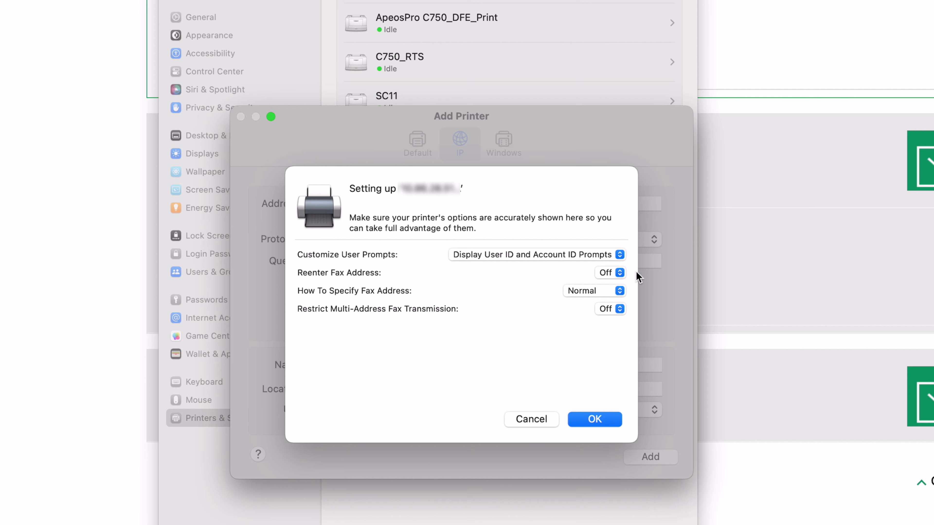
pyautogui.click(622, 274)
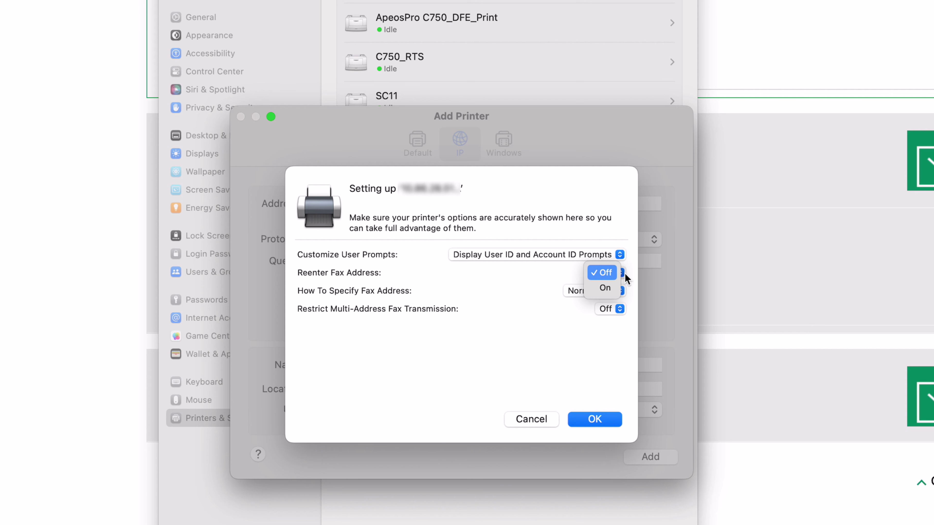
pyautogui.click(625, 273)
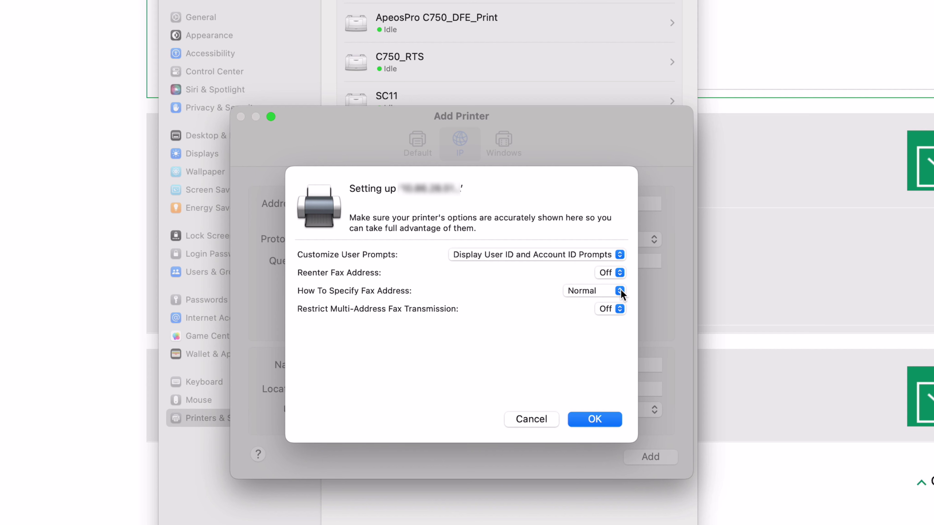
pyautogui.click(620, 291)
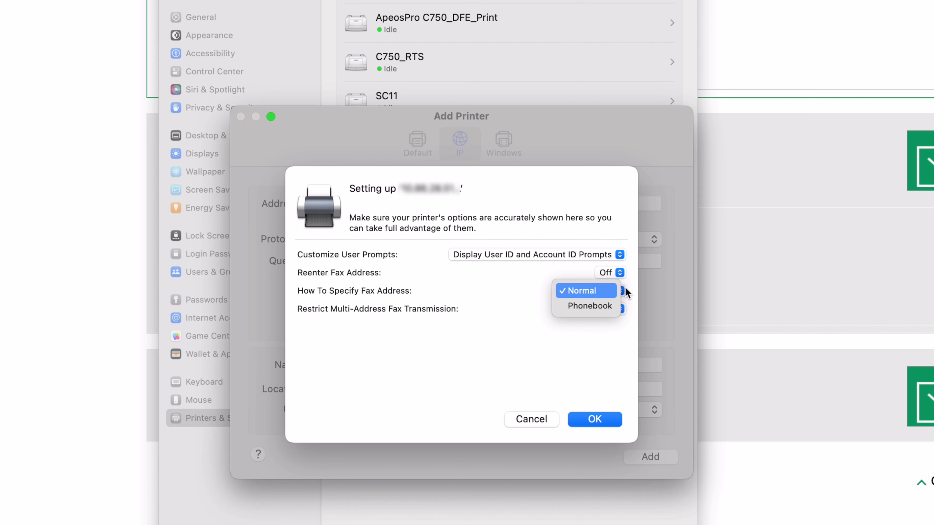
pyautogui.click(621, 291)
pyautogui.click(621, 309)
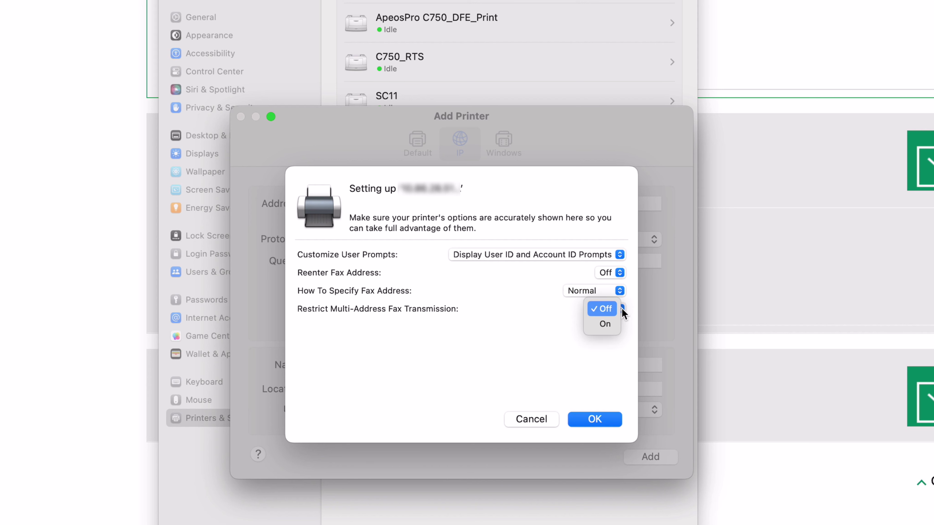
pyautogui.click(624, 308)
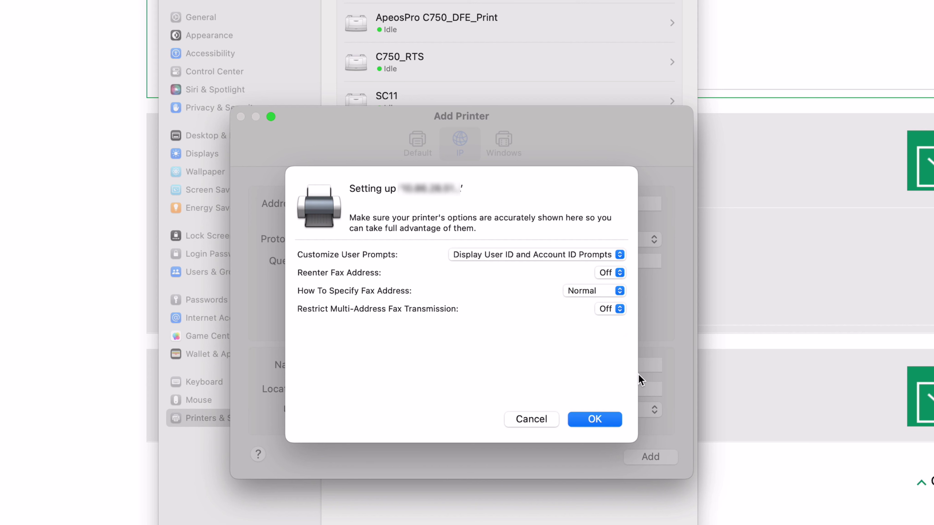
pyautogui.click(600, 419)
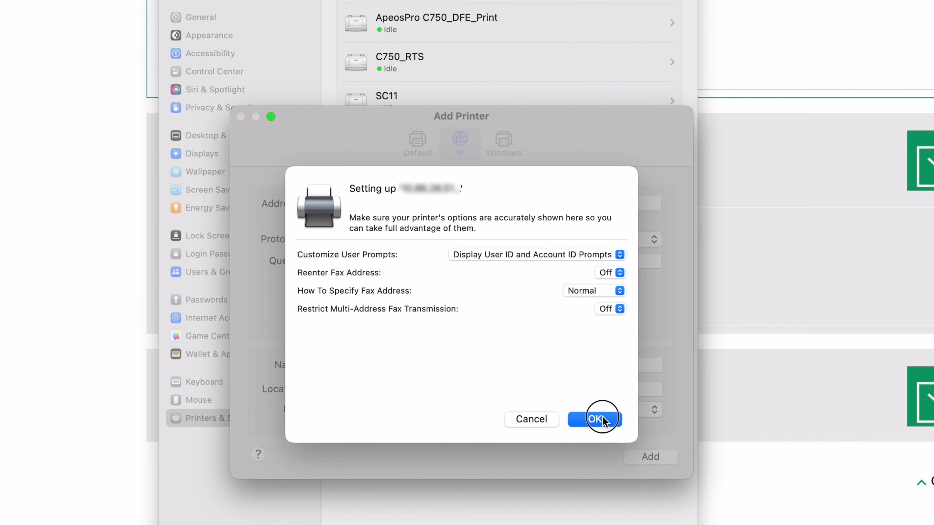